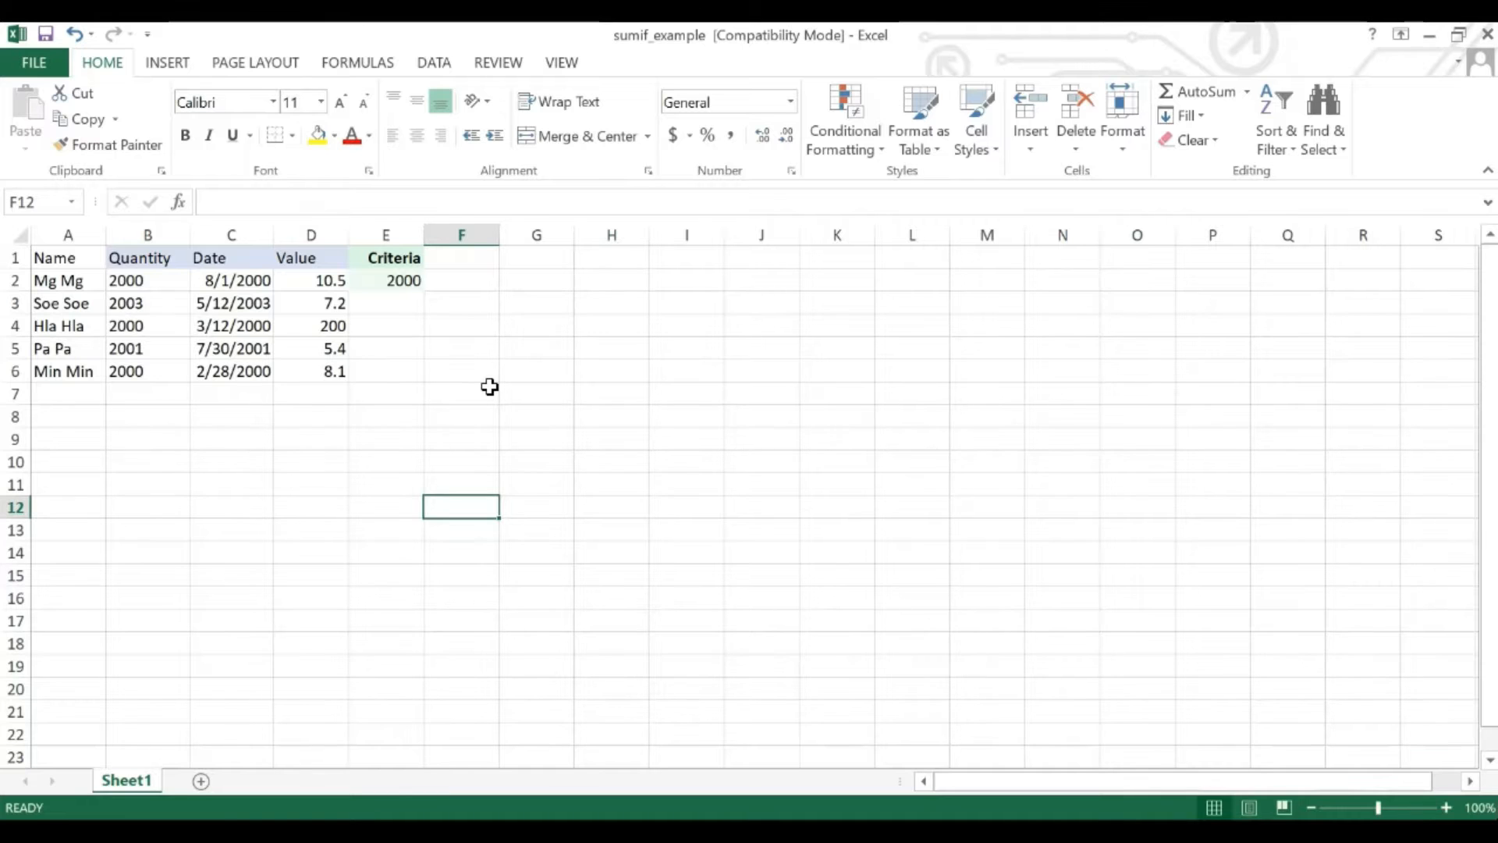
Apply all borders to the table range A1:E6.
left_click_drag(70, 259, 394, 382)
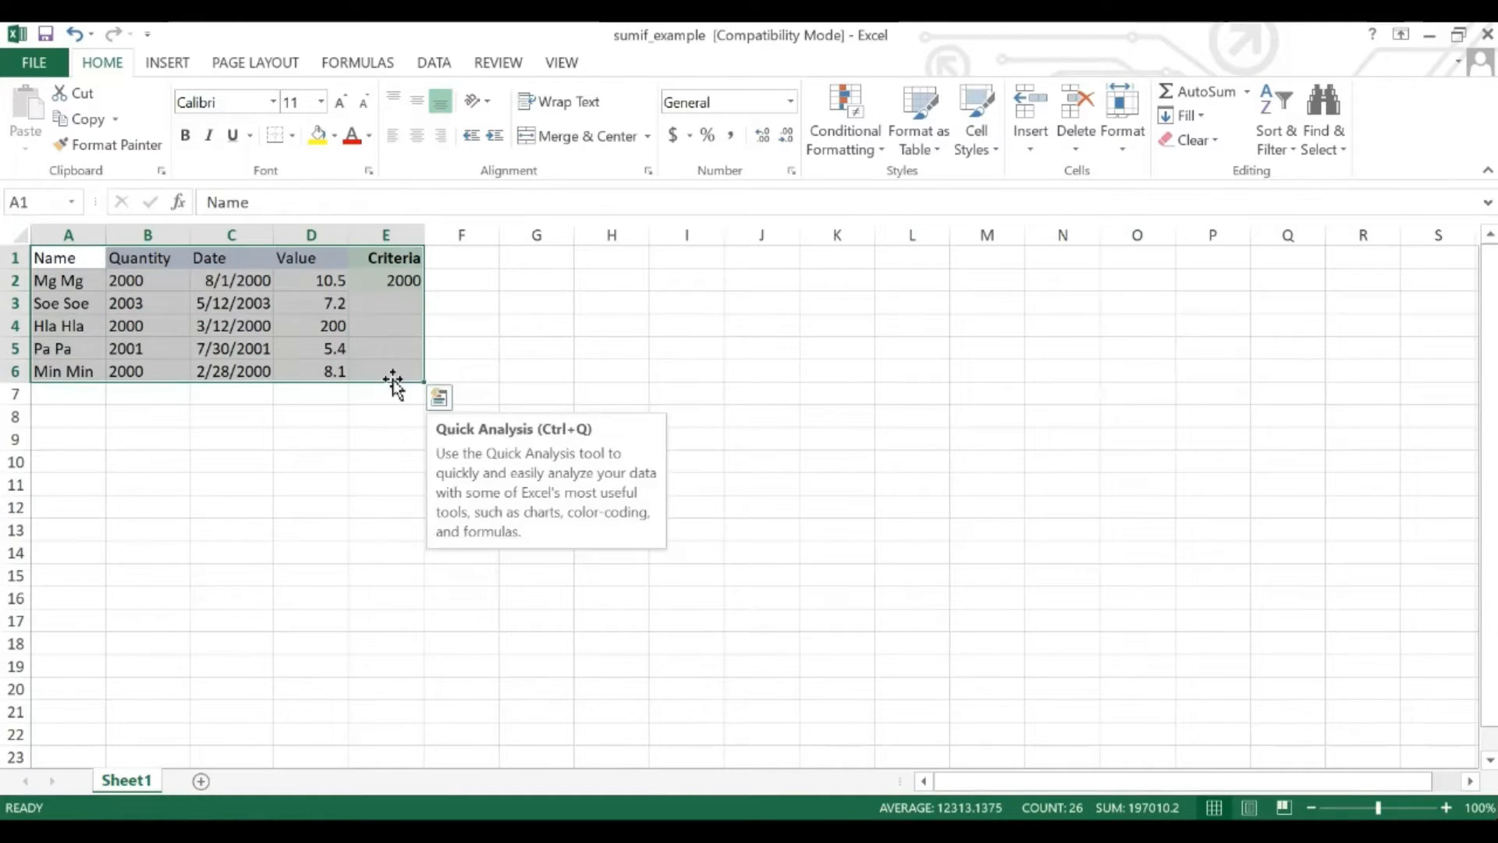
left_click_drag(50, 260, 384, 373)
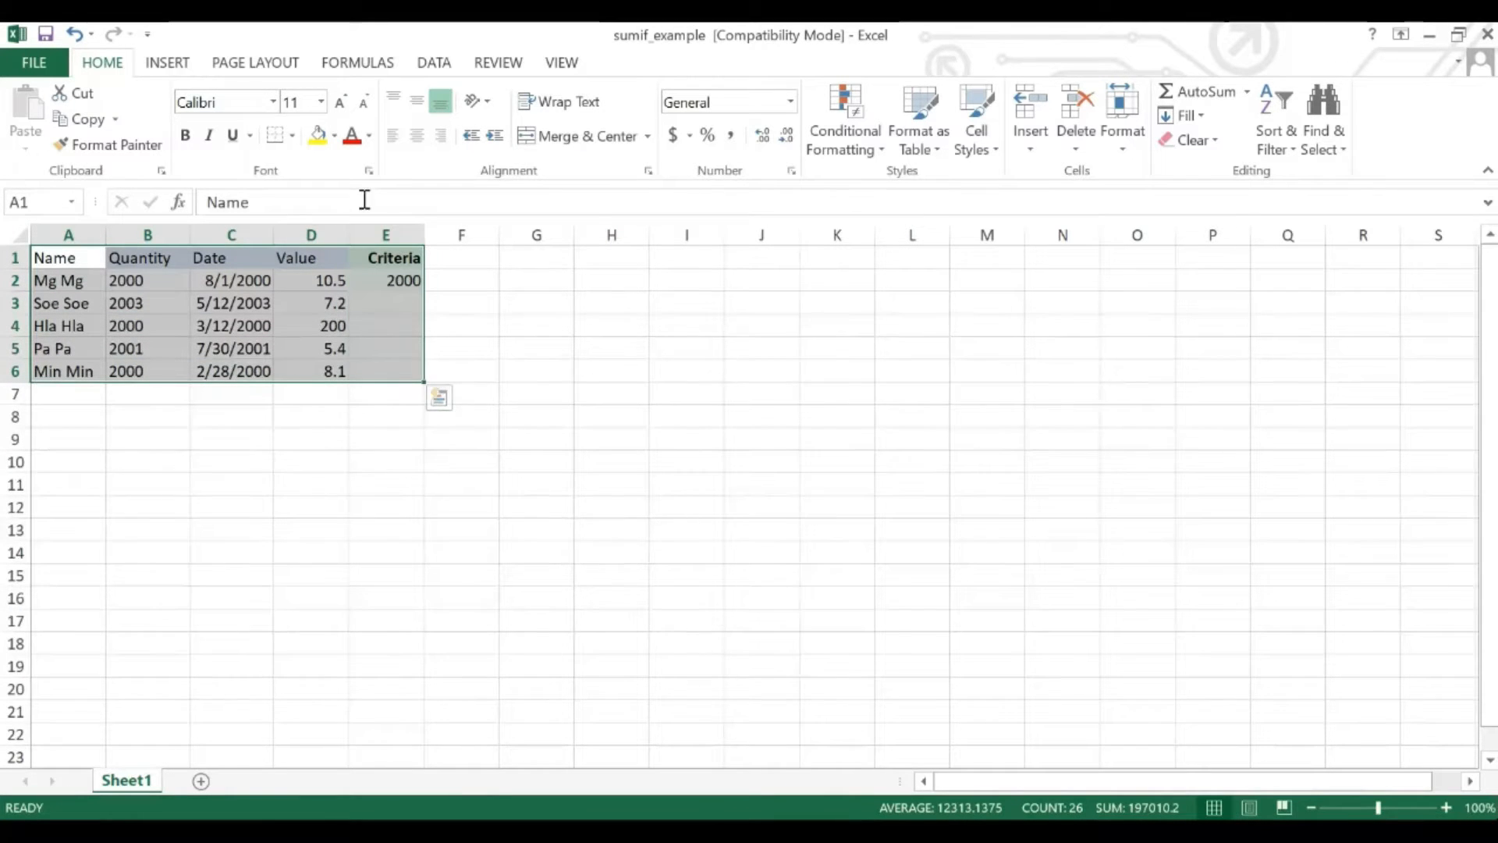
left_click(293, 137)
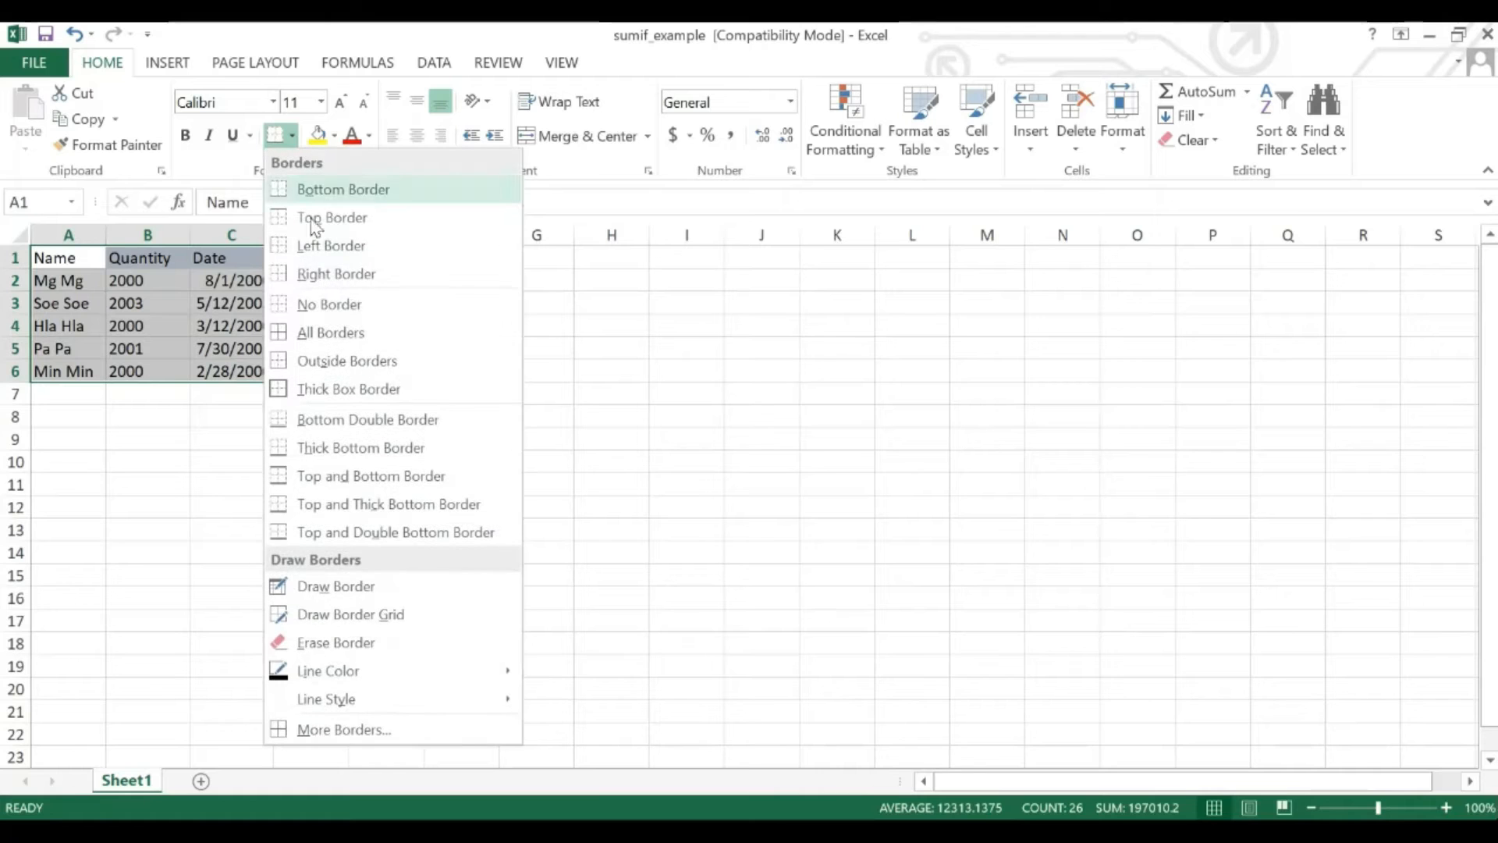
left_click(328, 334)
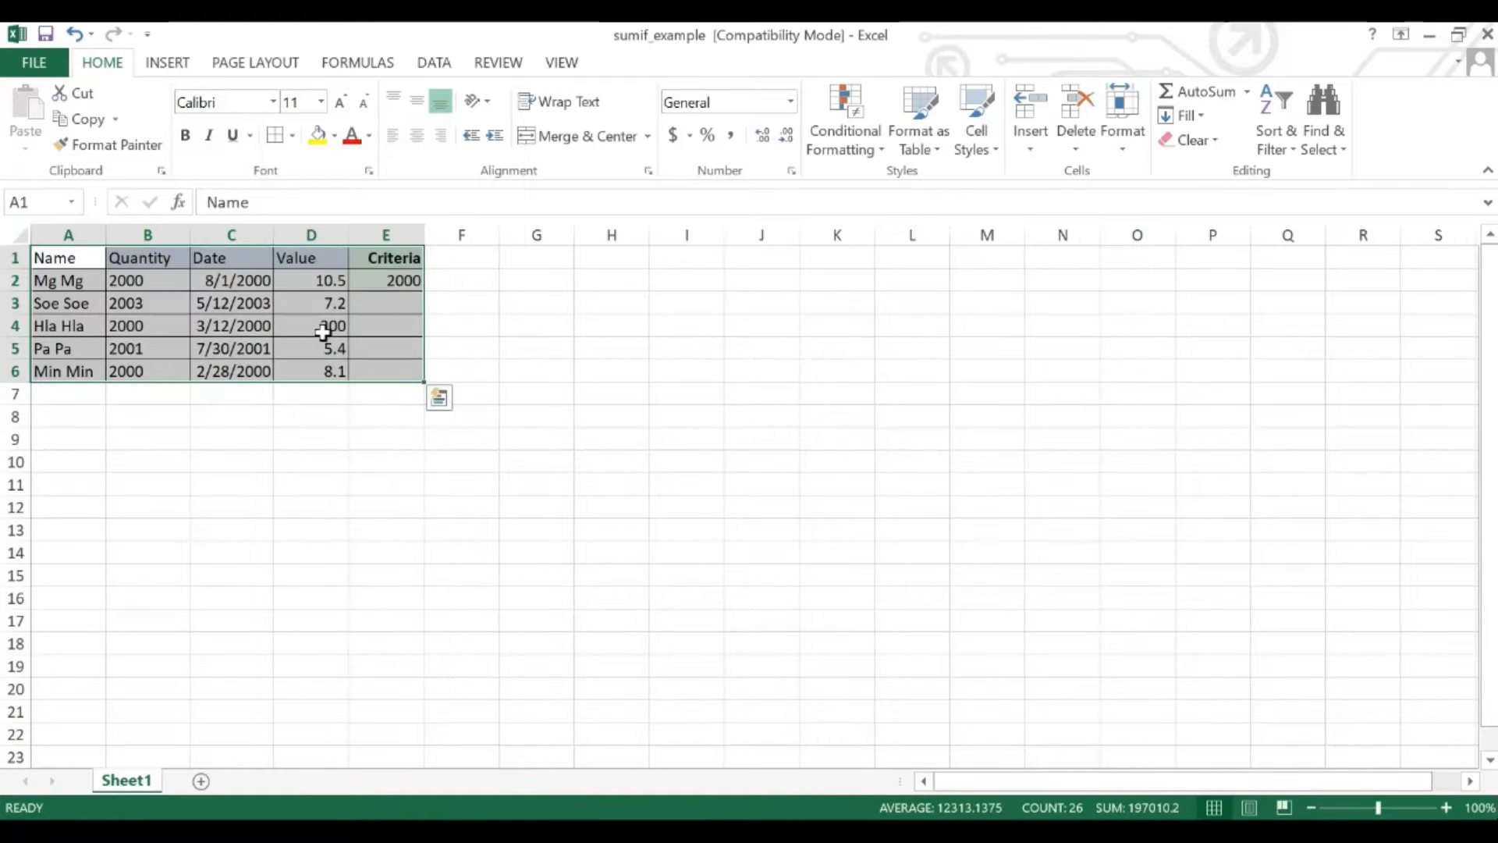
left_click(480, 262)
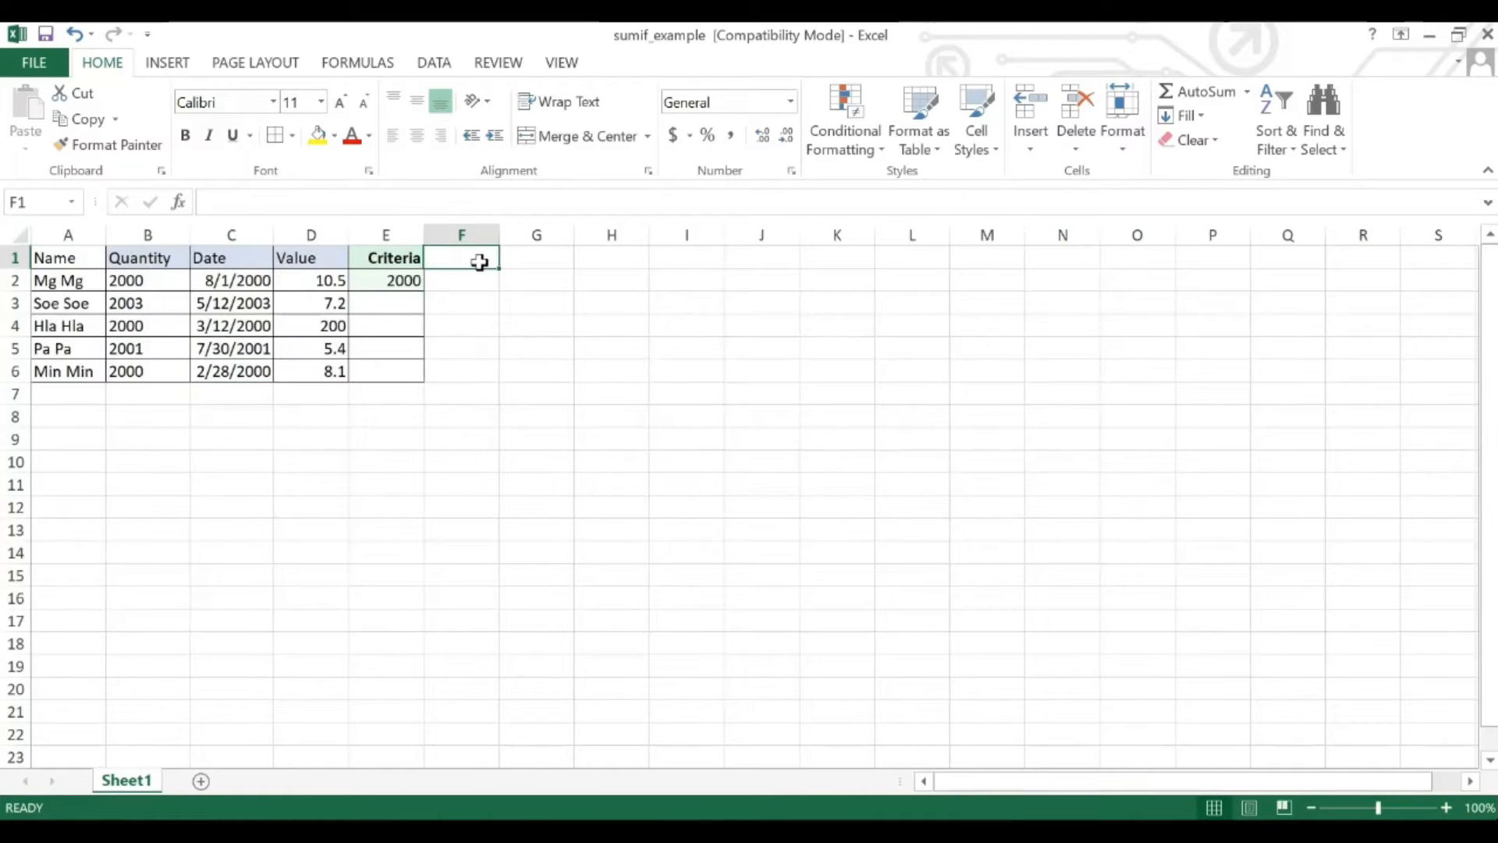
Begin a SUMIF formula in F2 with range B2:B6, criteria E2 and sum range D2:D6.
left_click(470, 283)
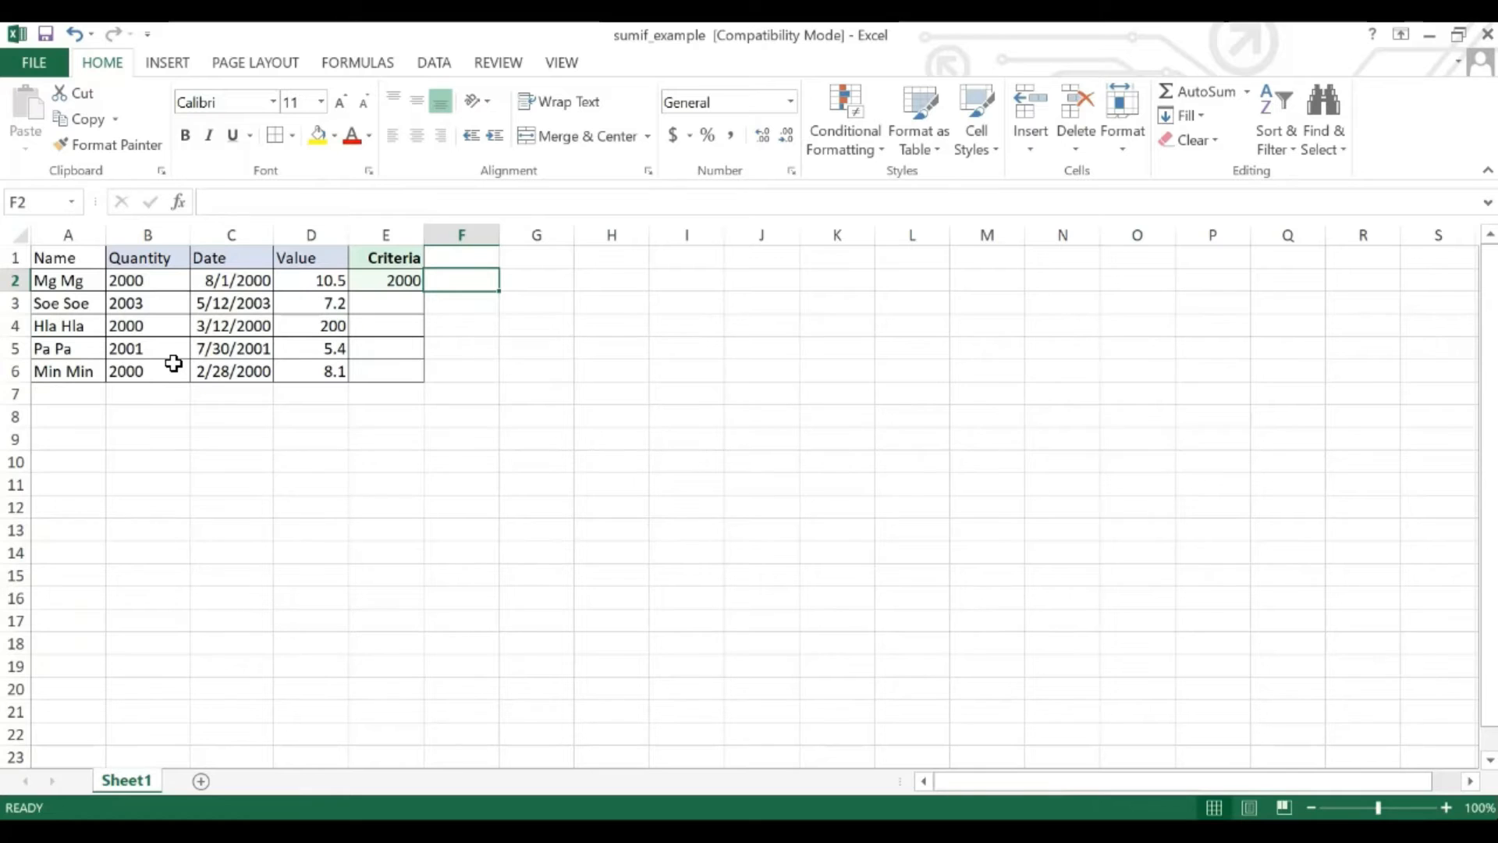
type("=")
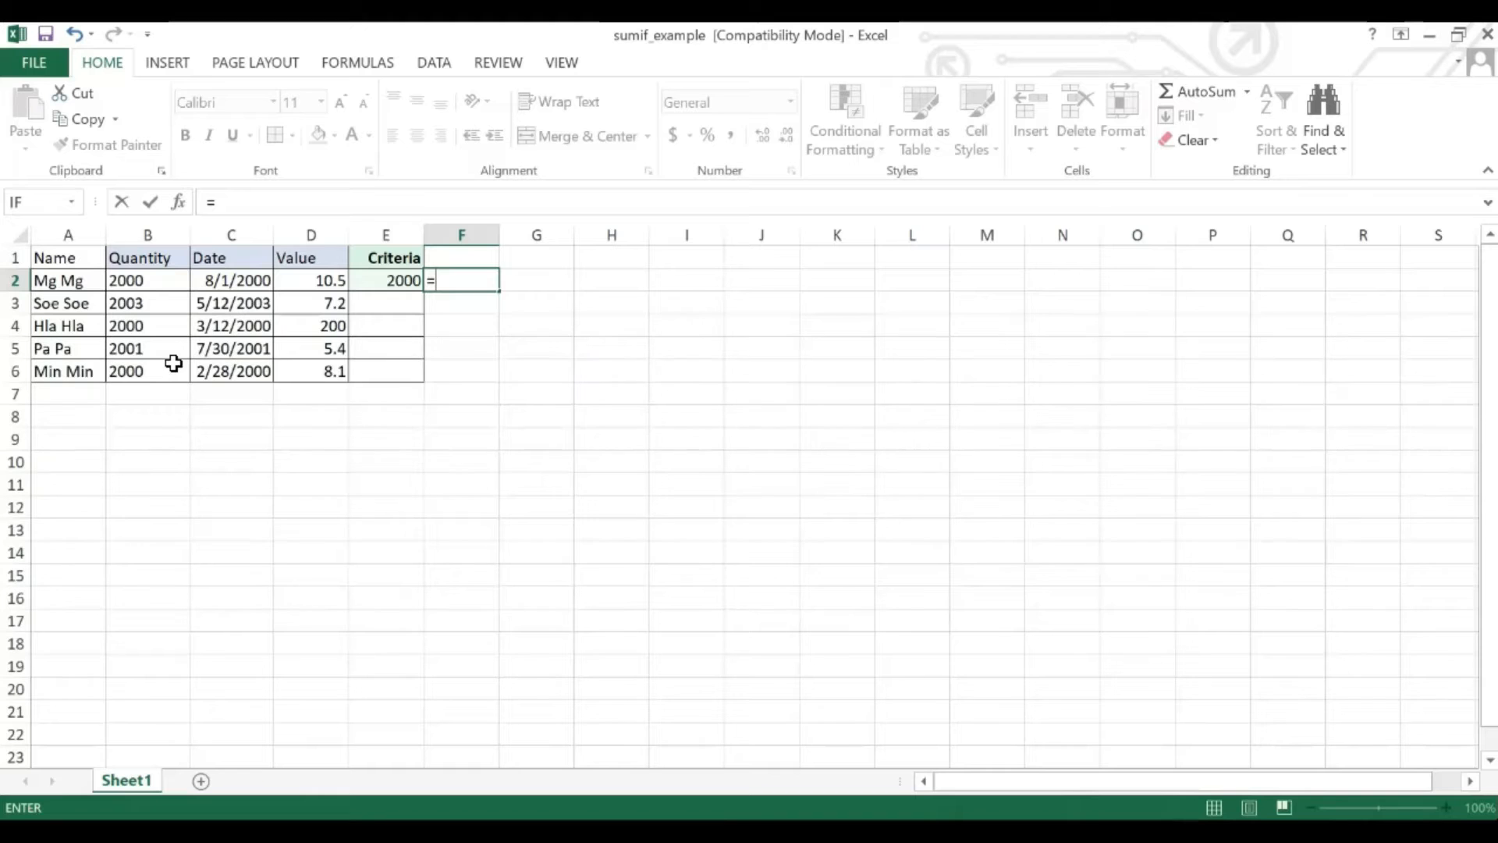
type("SUMIF")
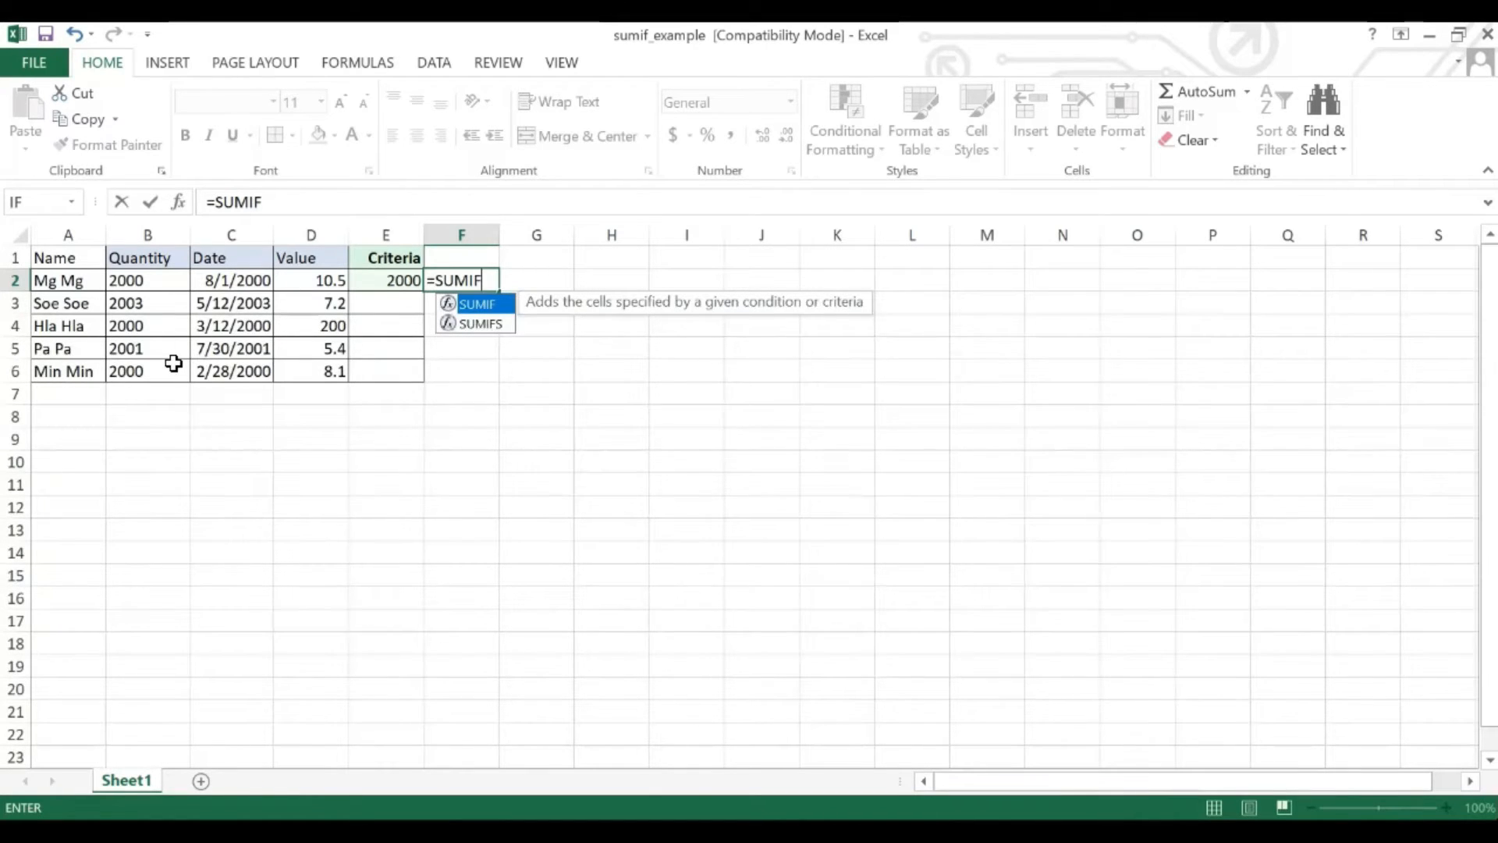
type("(")
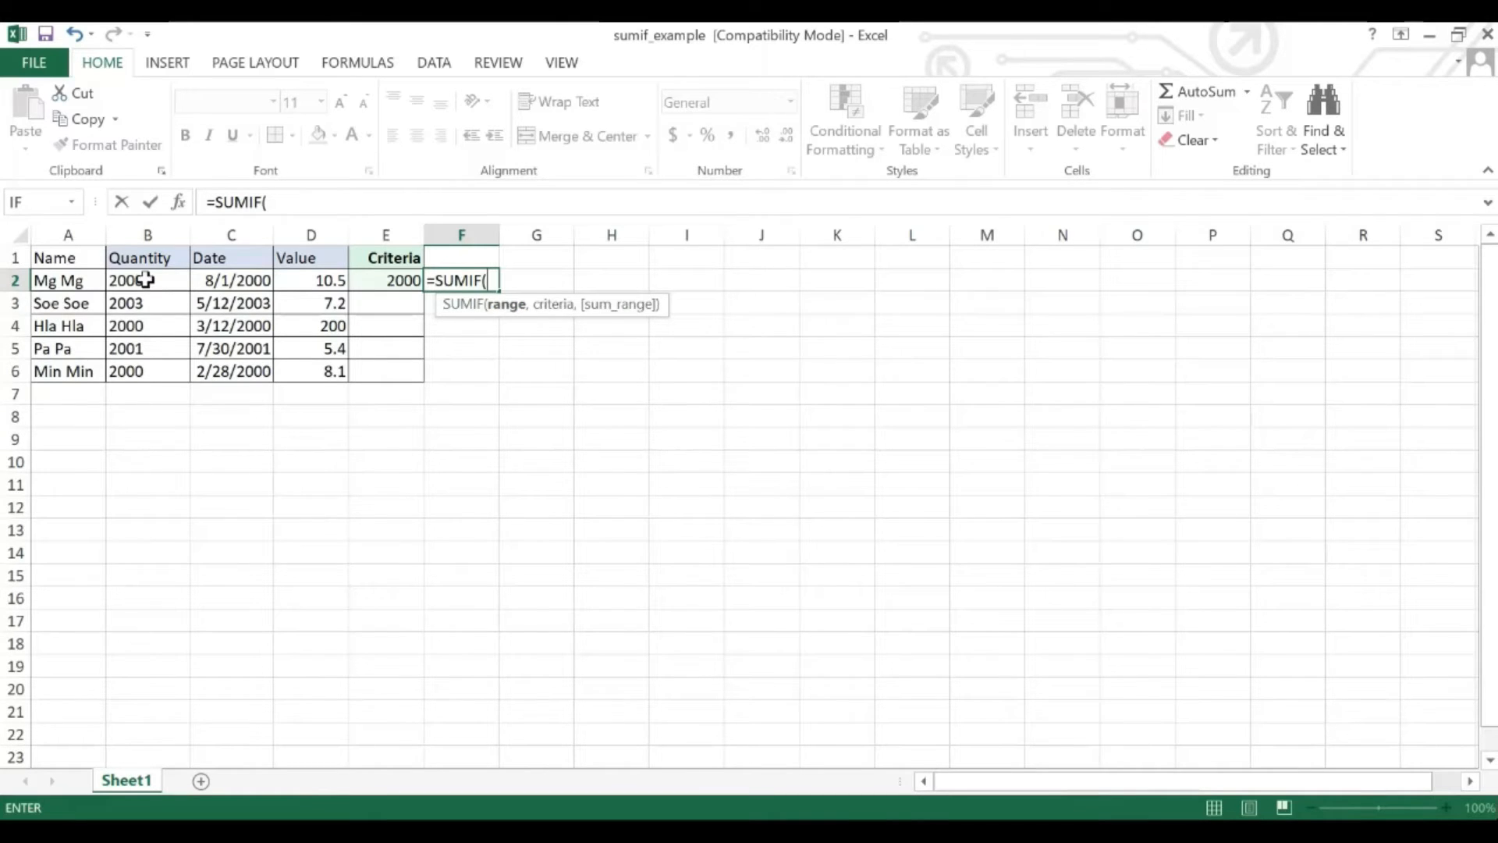
left_click_drag(146, 279, 164, 372)
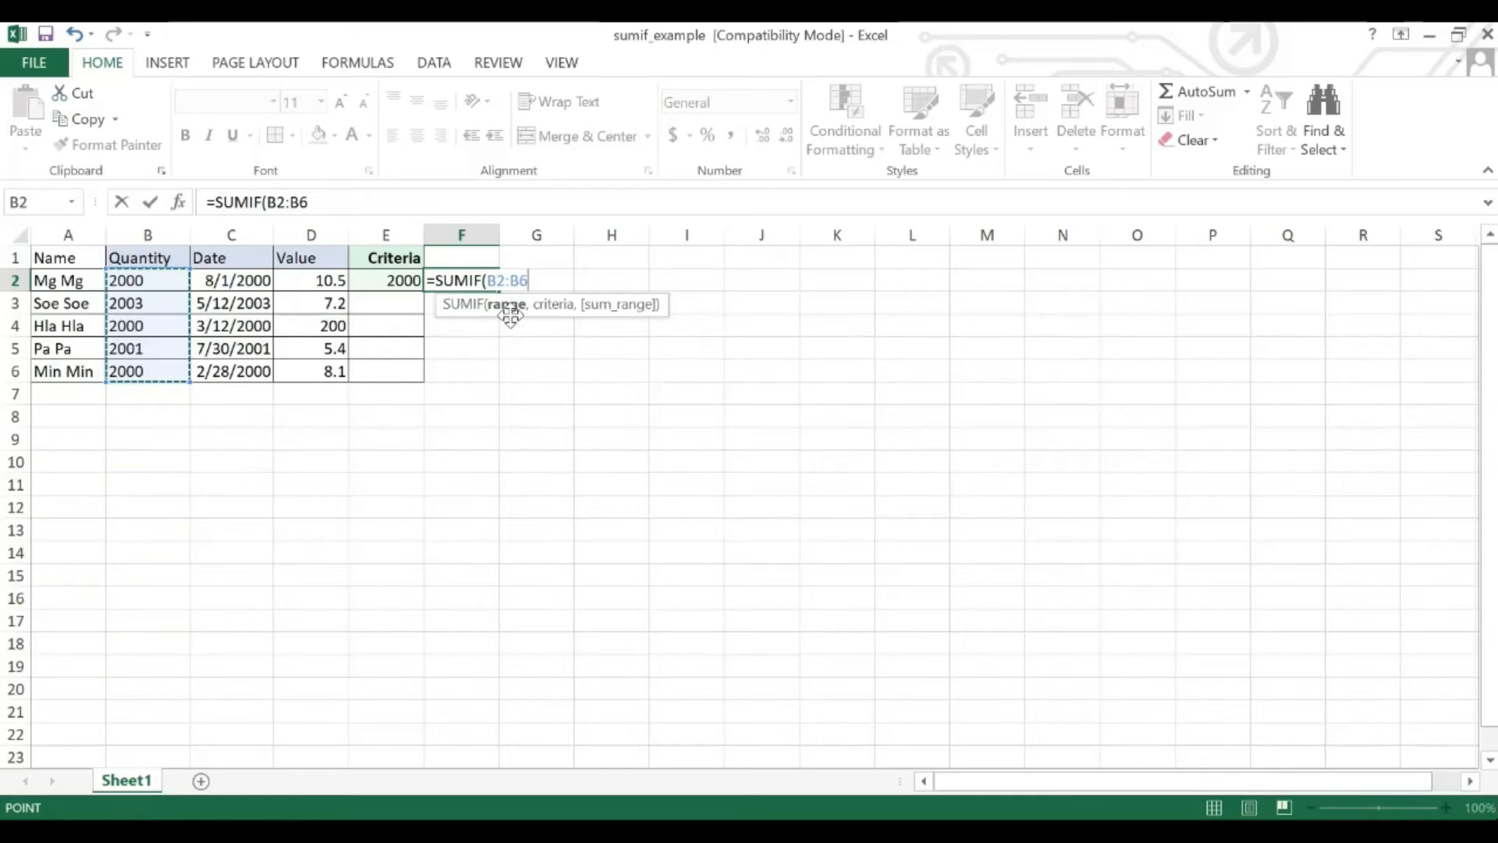
type(",")
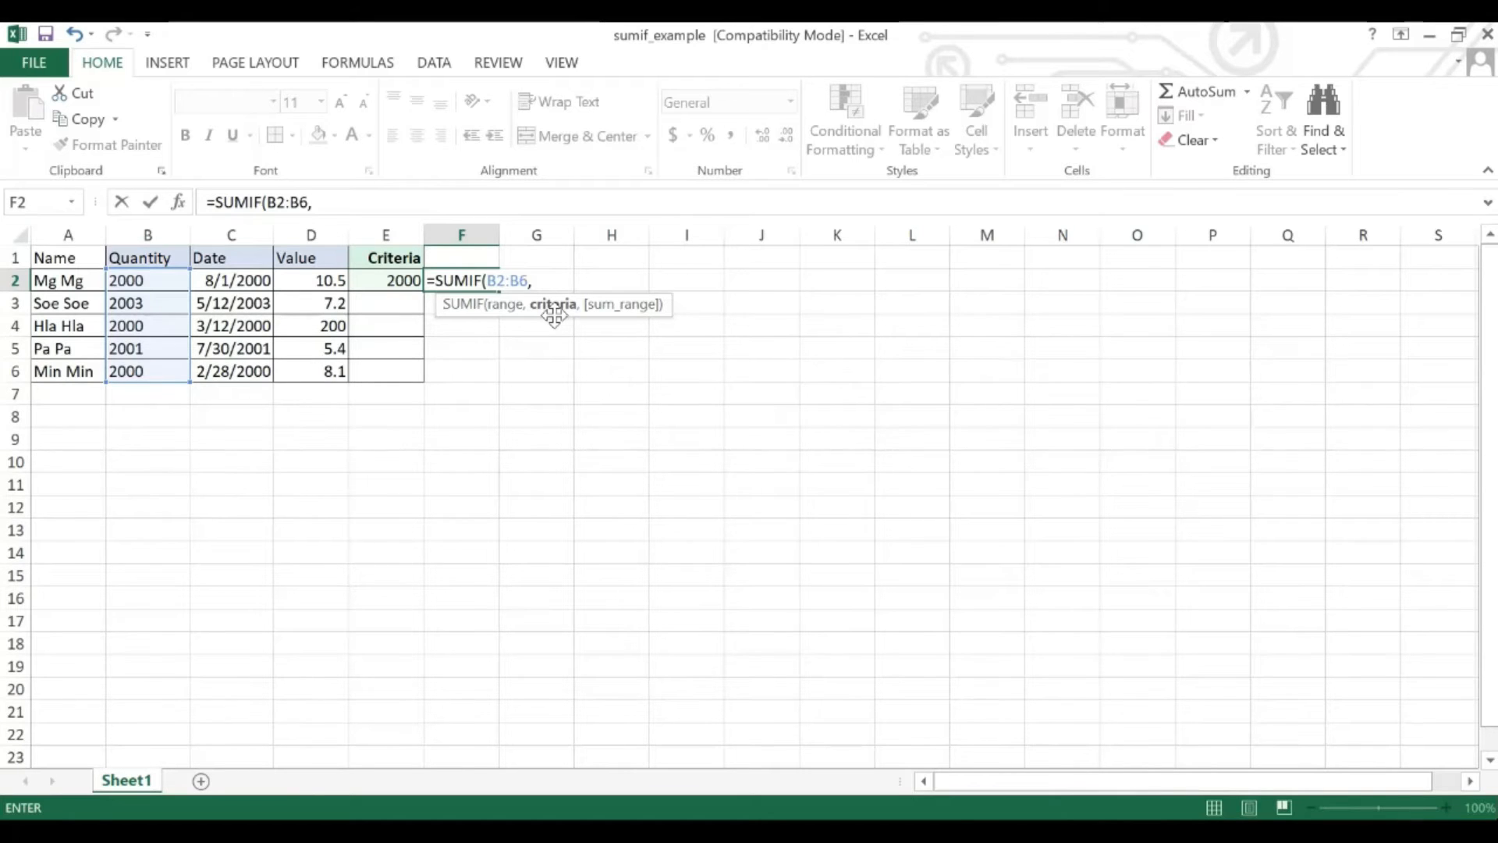
left_click(388, 281)
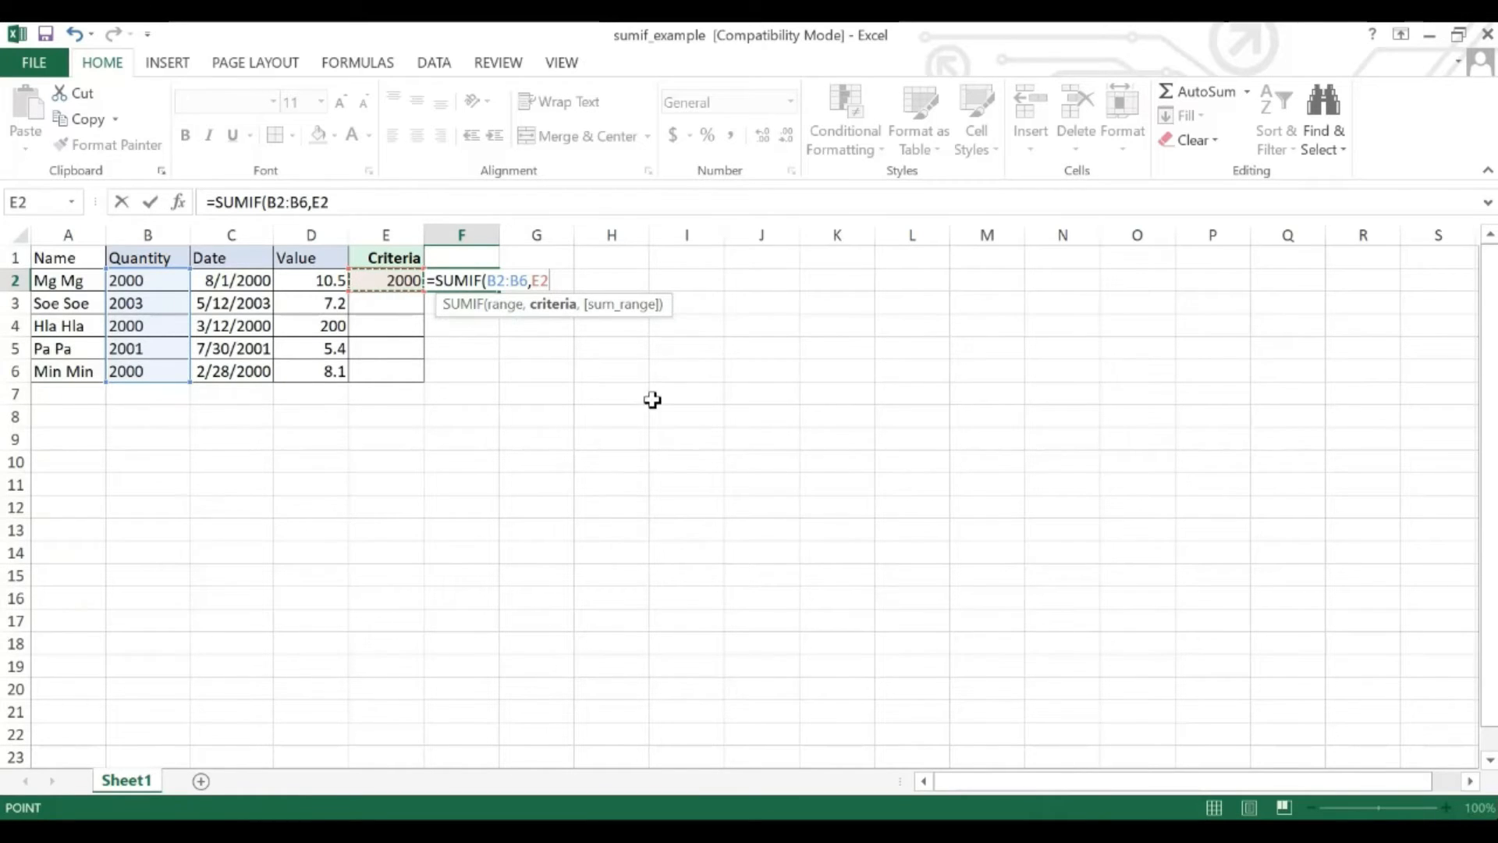
type(",")
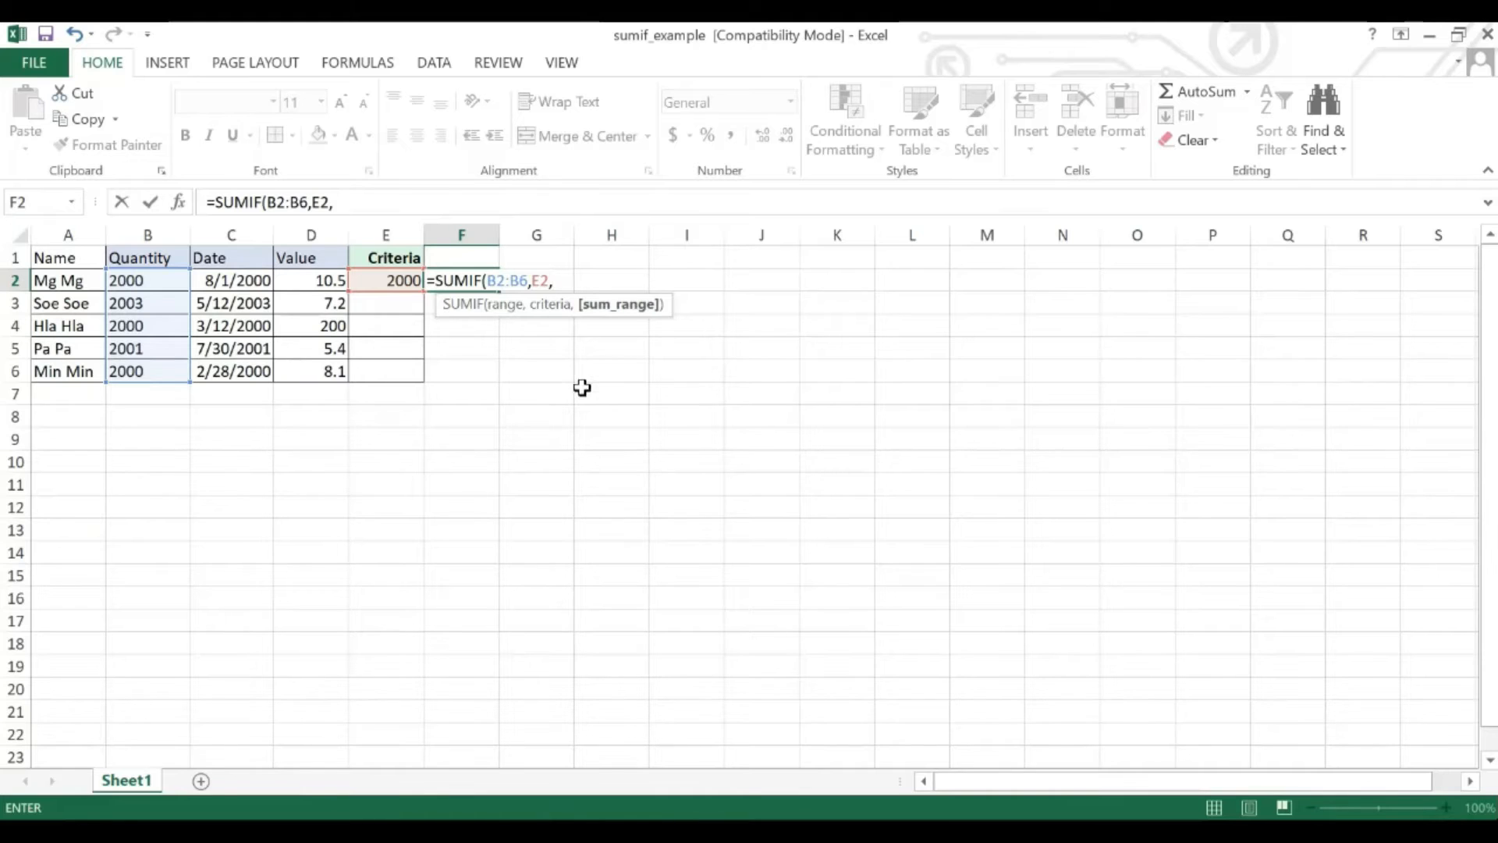
left_click_drag(311, 282, 321, 372)
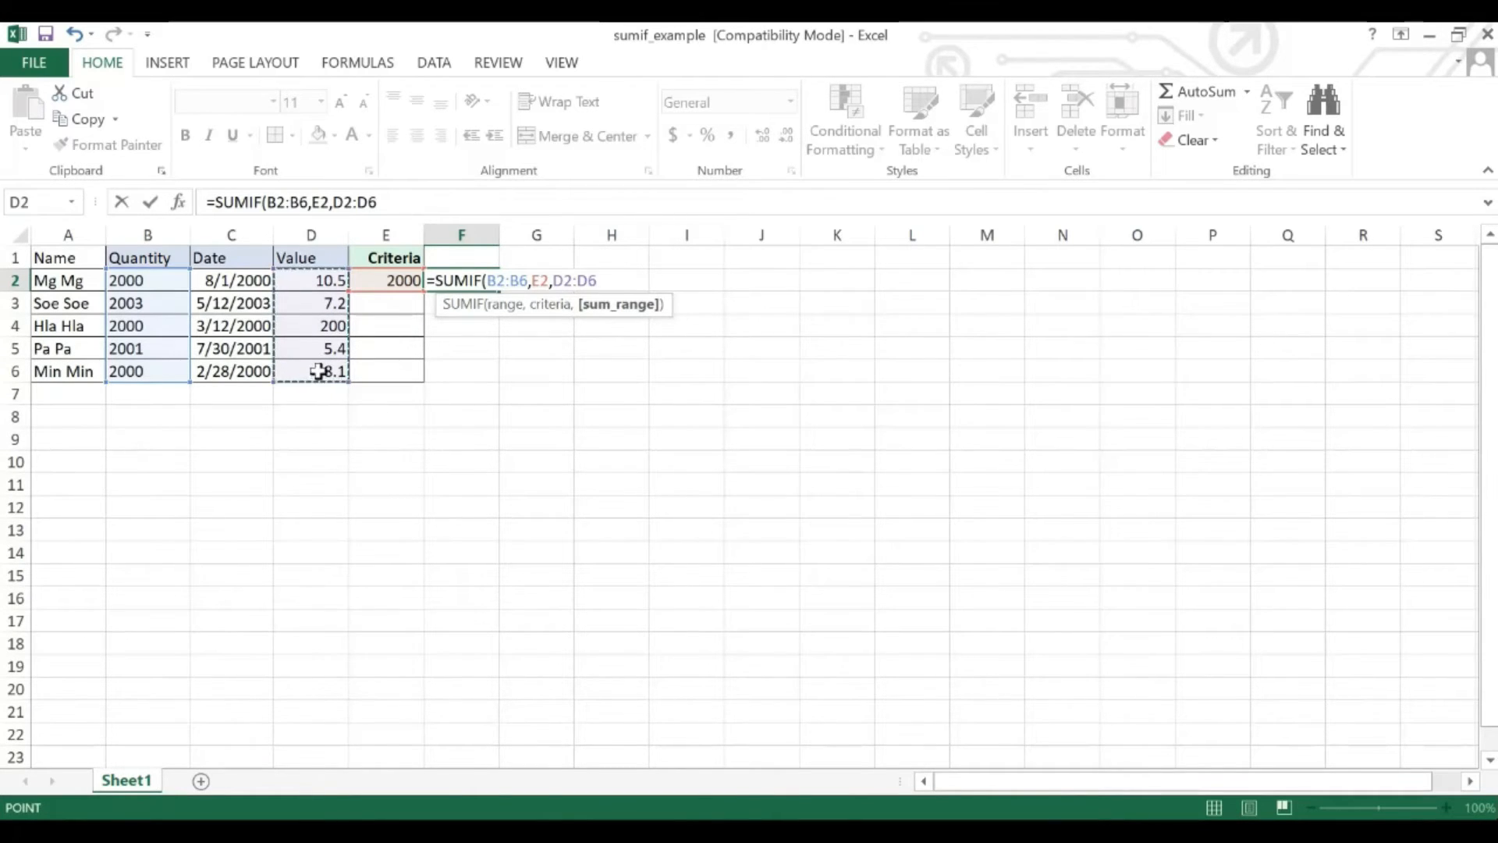
Wrap the sum range D2:D6 in its own parentheses, close the SUMIF formula and commit it in F2.
left_click(559, 281)
type("(")
key("Right")
key("Right")
key("Right")
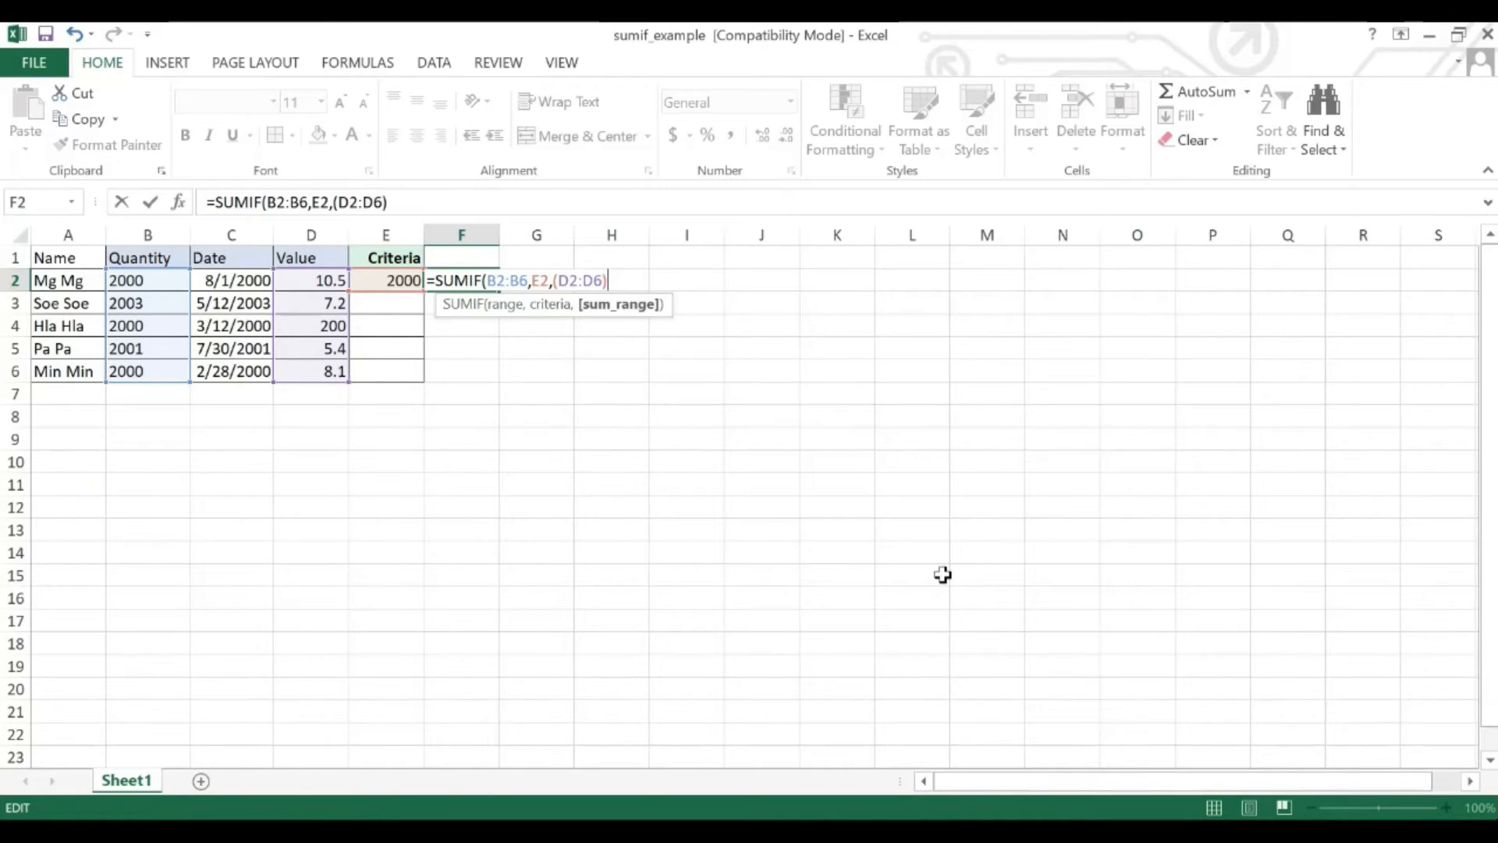
left_click(618, 281)
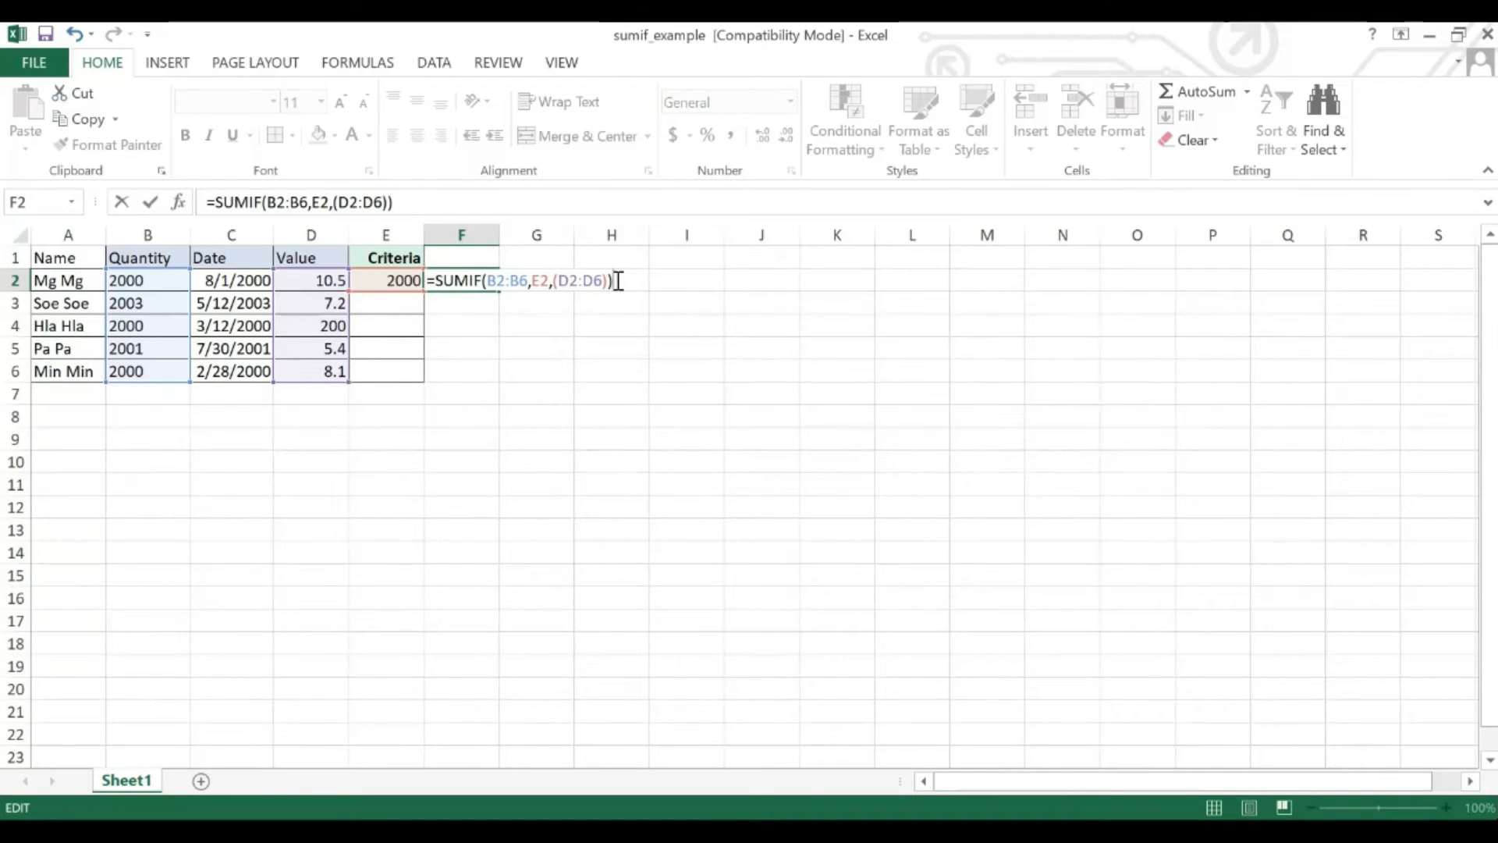
key("Return")
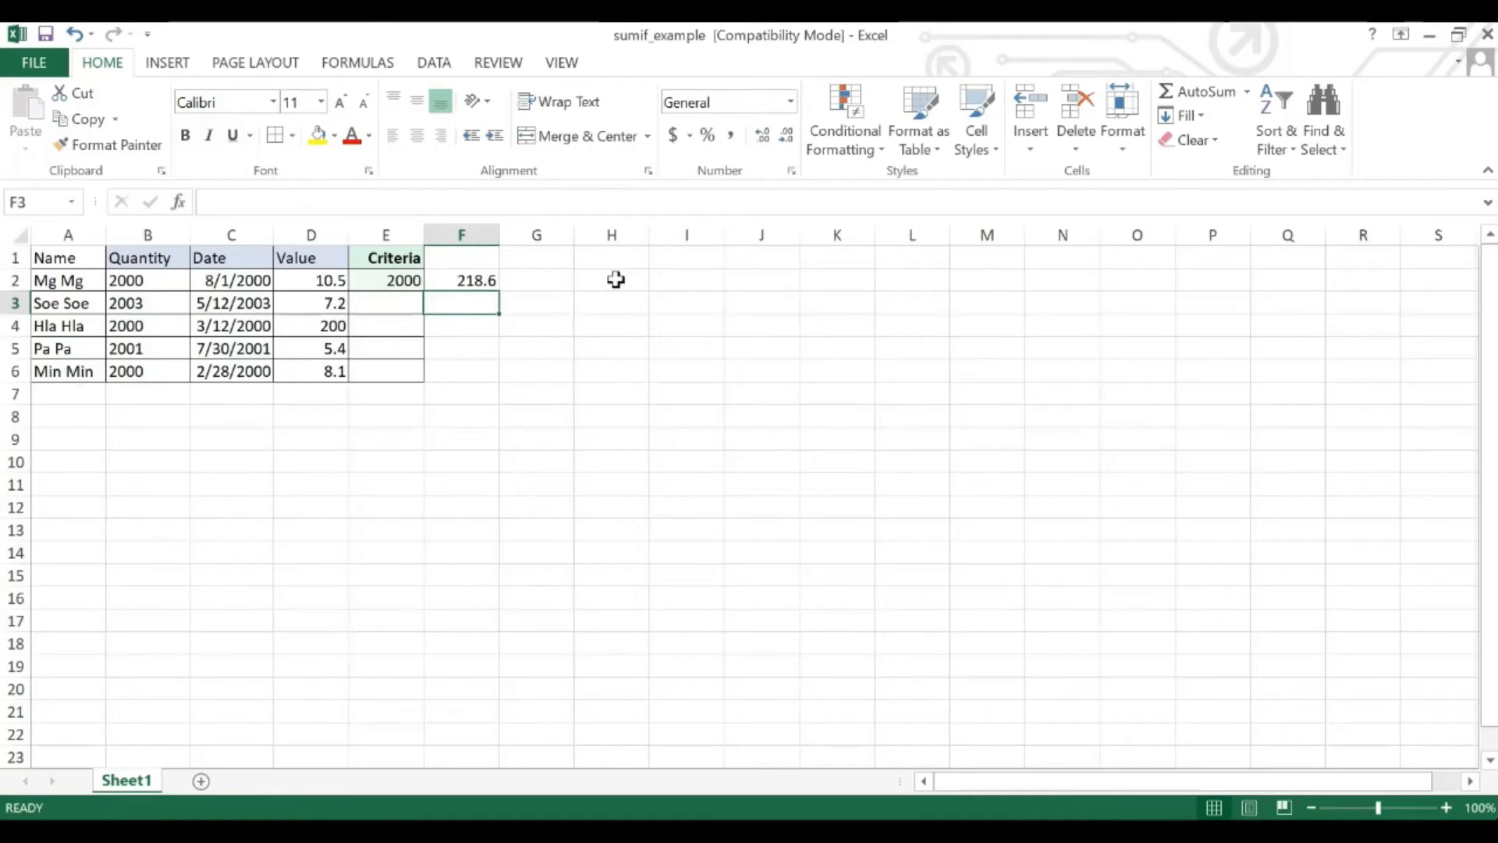
left_click(482, 281)
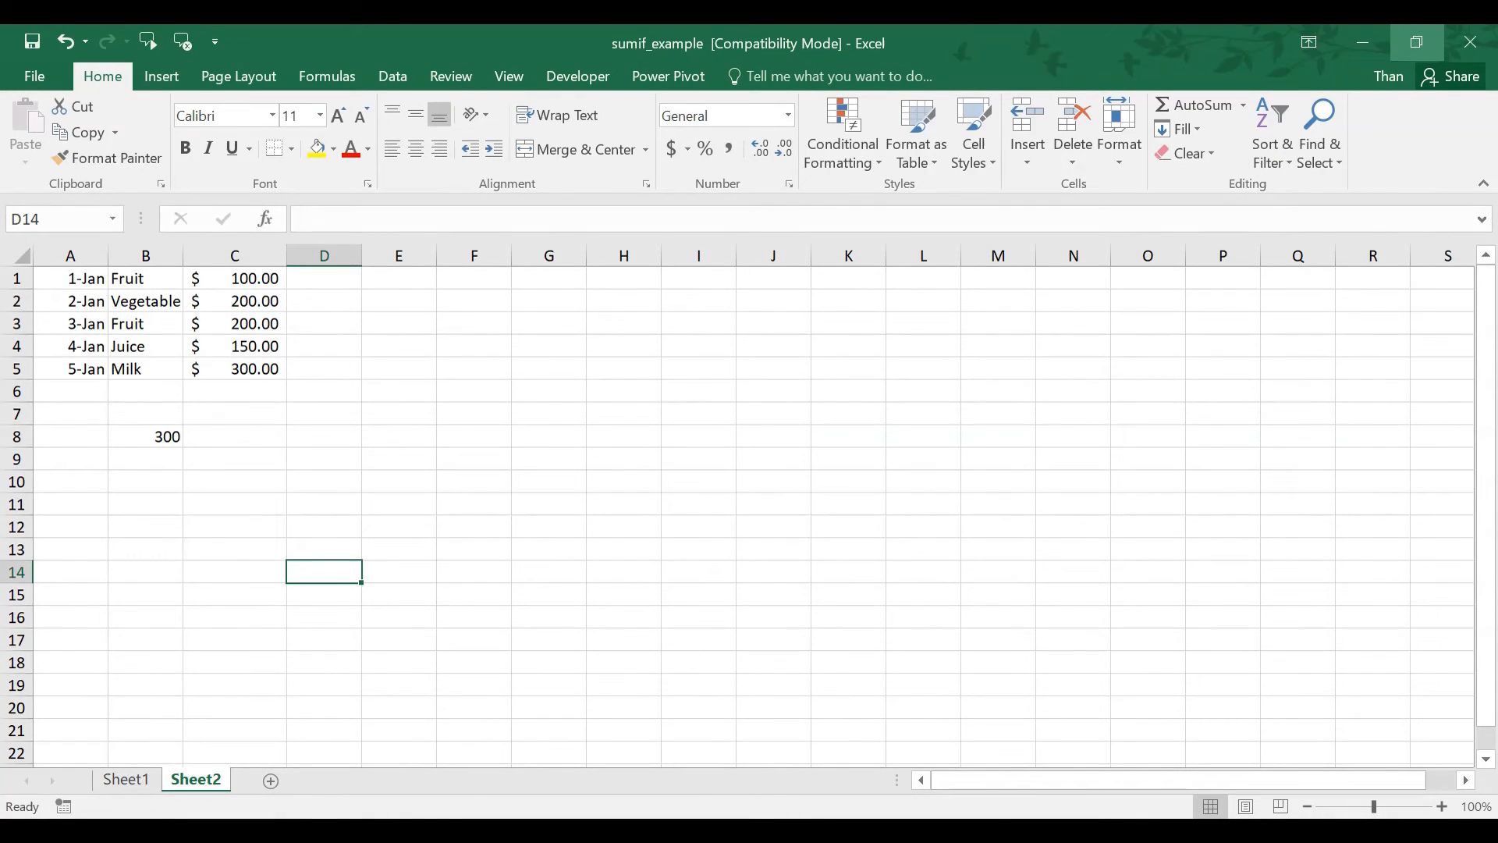
Examine the dates in column A and each item in B1:B5 on Sheet2.
left_click(75, 280)
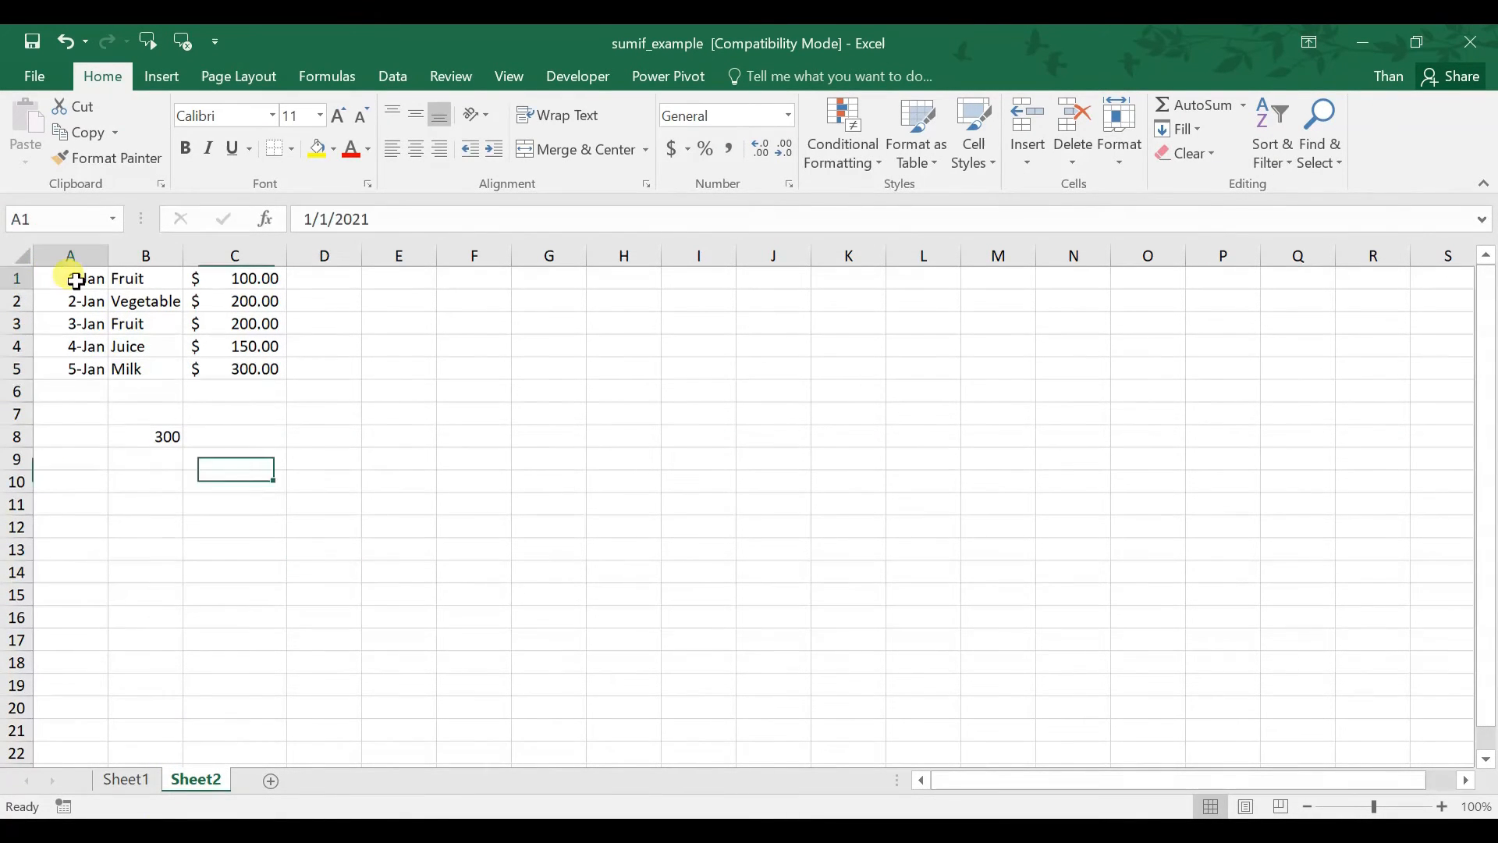
left_click(92, 457)
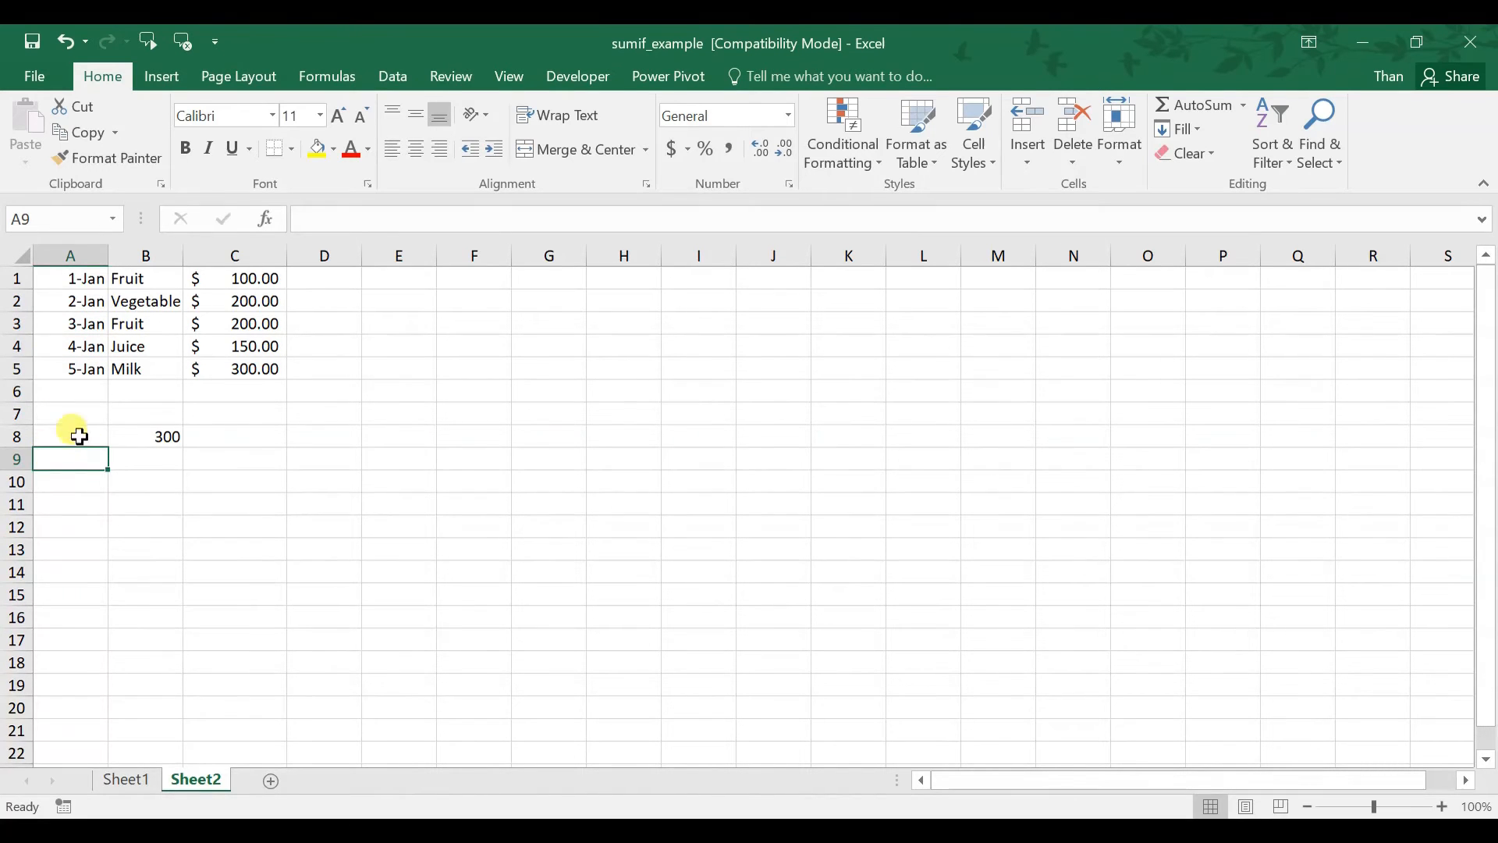
left_click(78, 625)
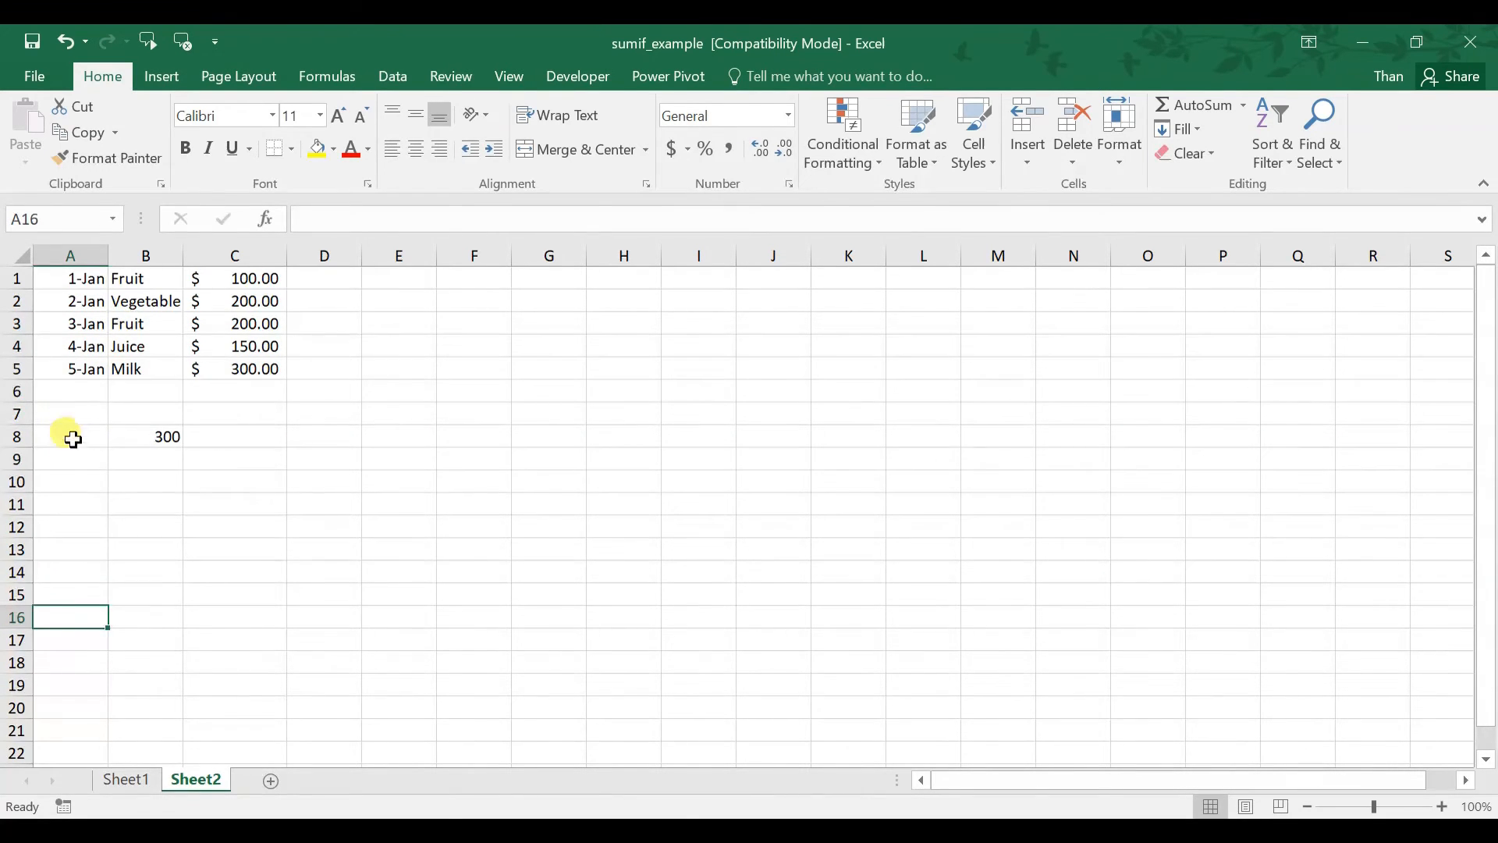
left_click(74, 413)
left_click(147, 283)
left_click(150, 390)
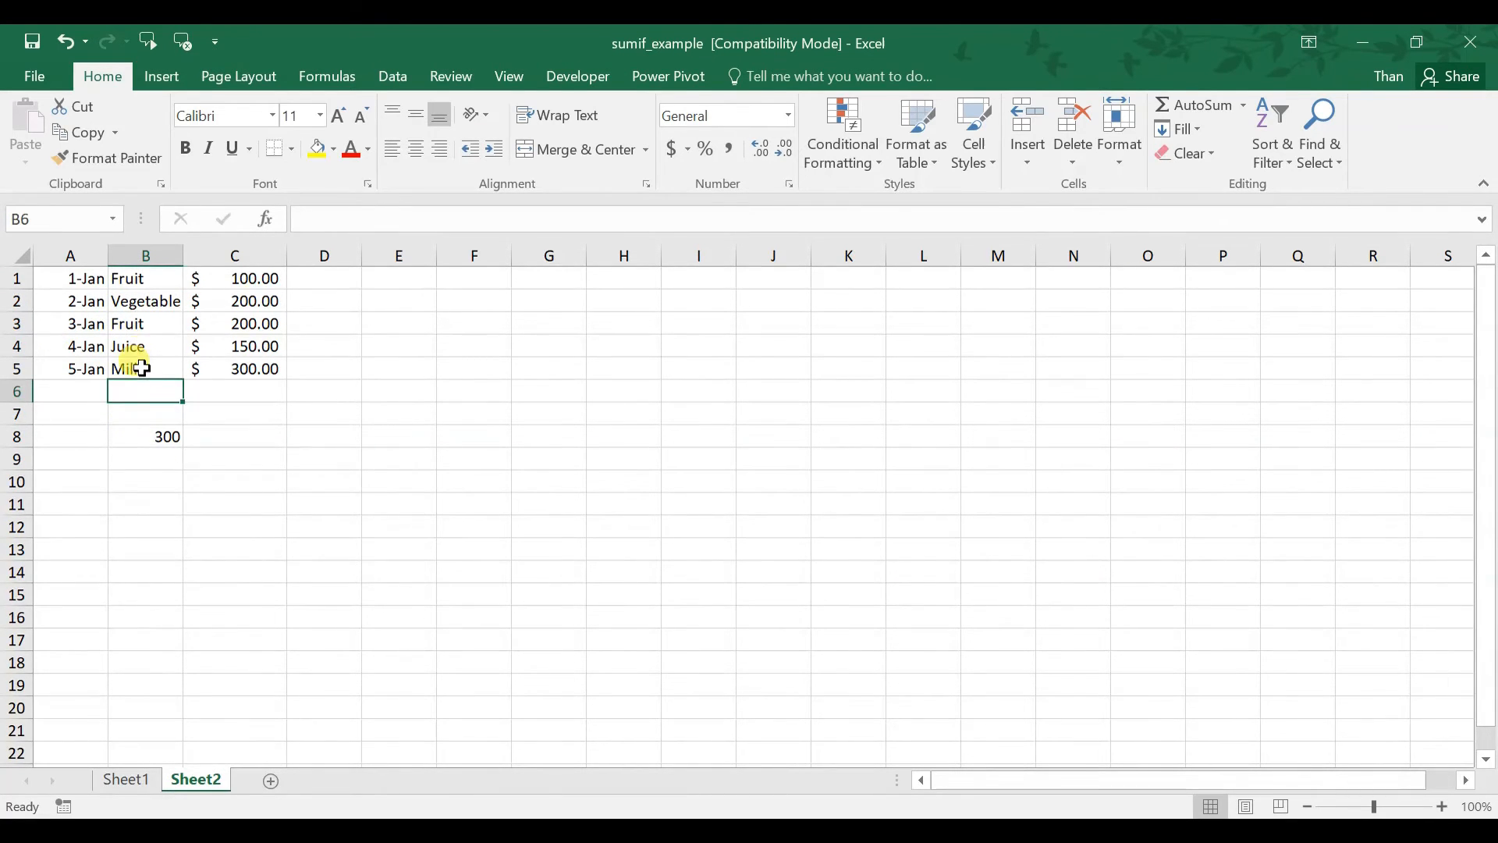
left_click(151, 286)
left_click(150, 302)
left_click(151, 329)
left_click(142, 345)
left_click(142, 368)
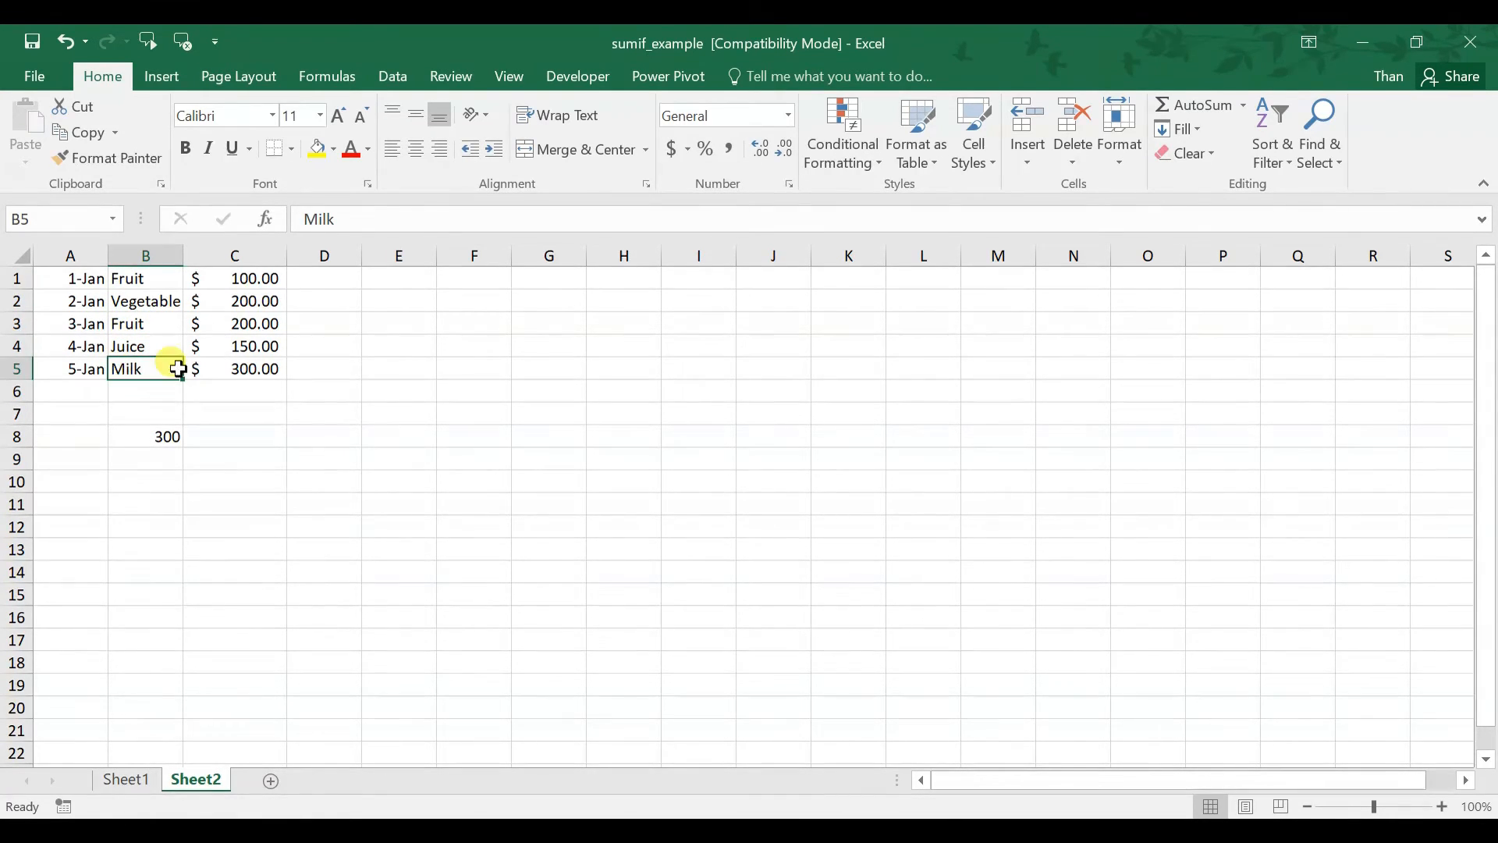
Compare the Fruit entries in B1 and B3, and inspect the existing formula in B8.
left_click(148, 321)
left_click(141, 283)
left_click(138, 327)
left_click(146, 276)
left_click(147, 329)
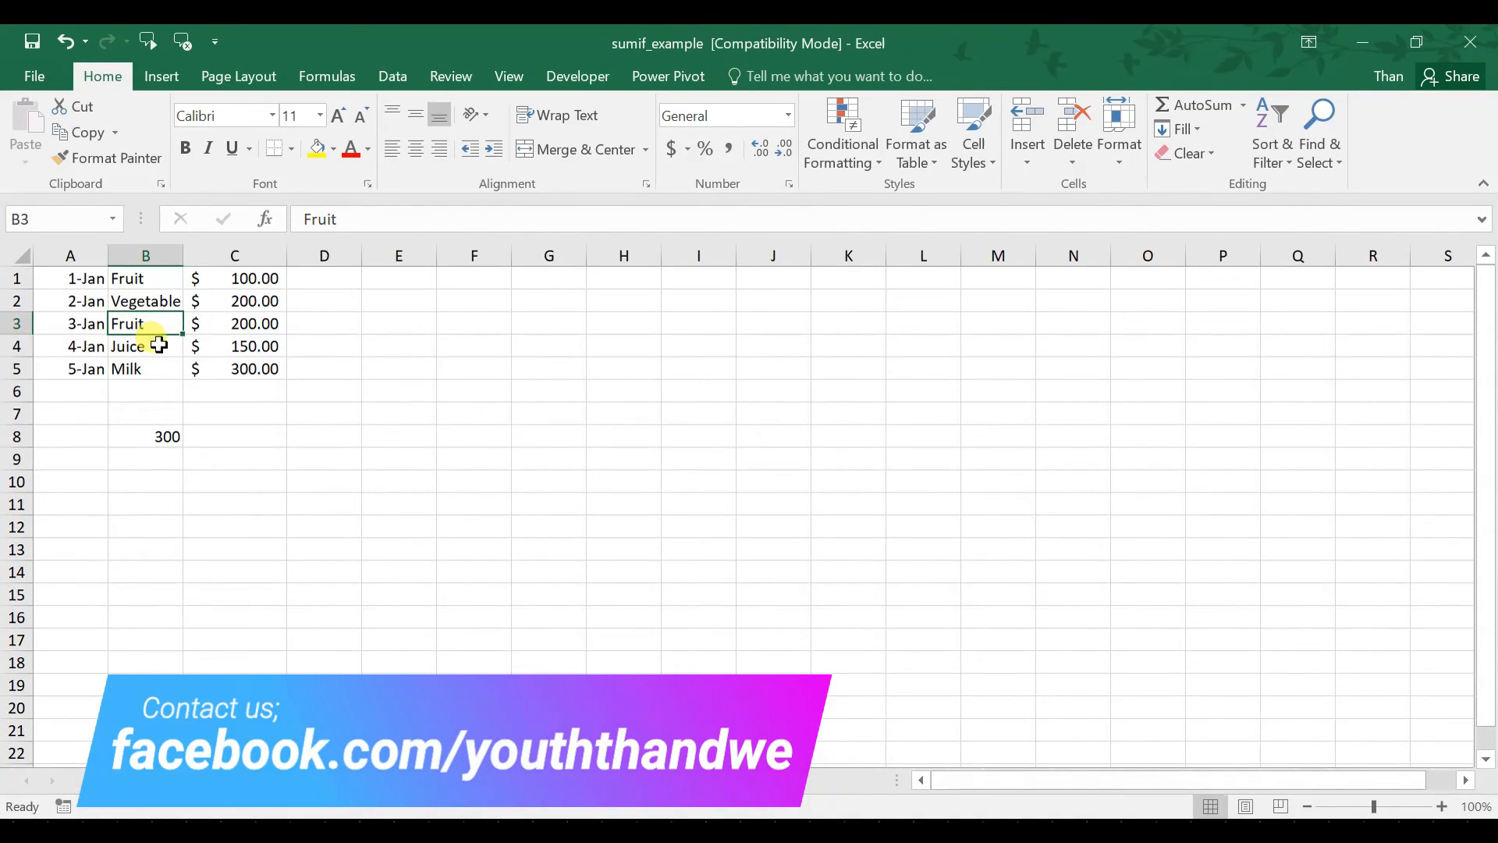
left_click(167, 431)
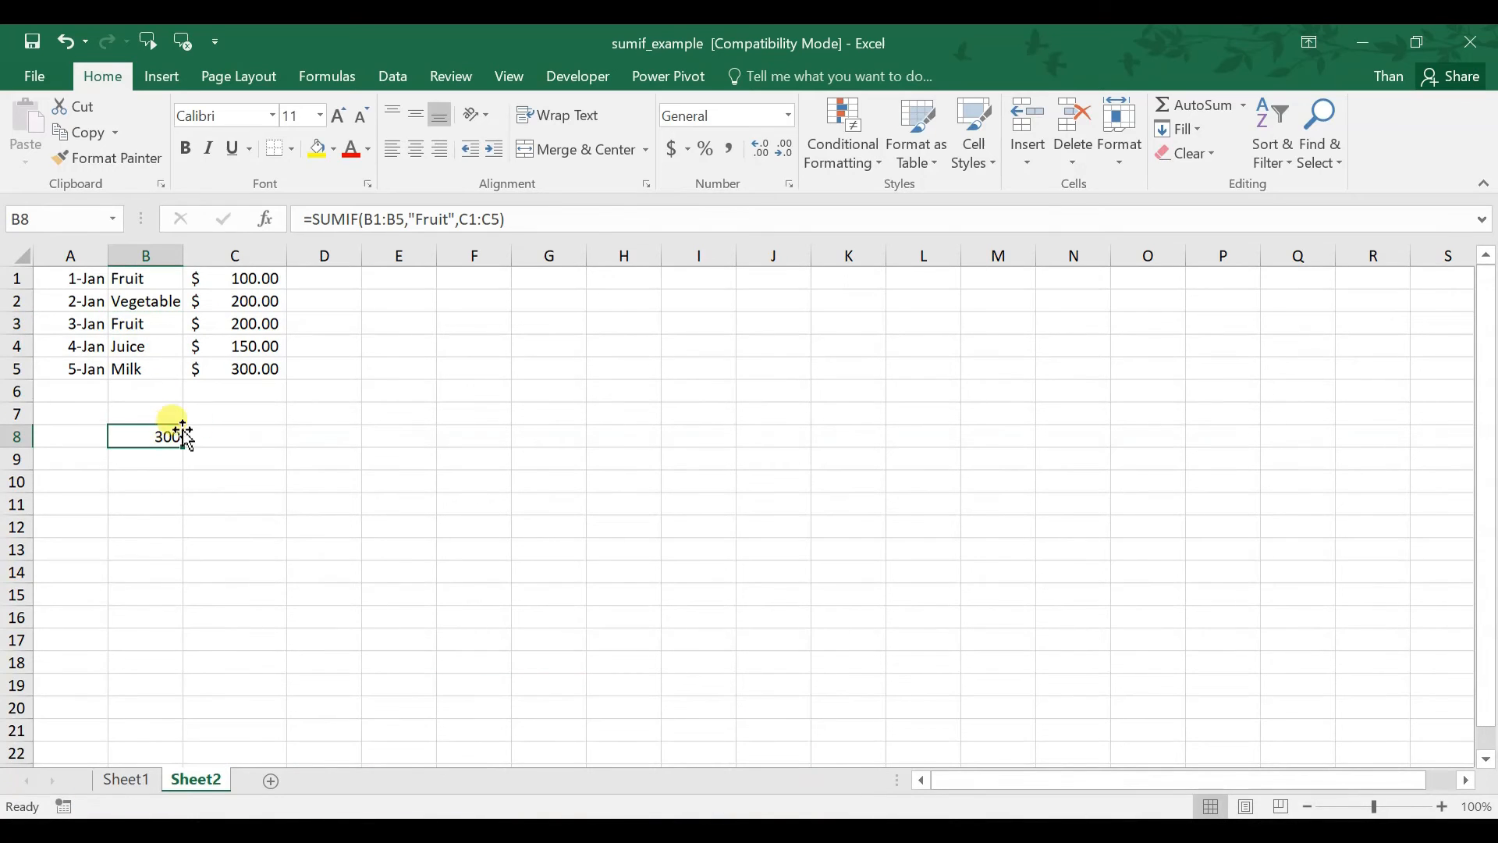
Enter =SUMIF(B1:B5,"Fruit",C1:C5) in C8 to total the Fruit amounts, and review the formula.
left_click(236, 435)
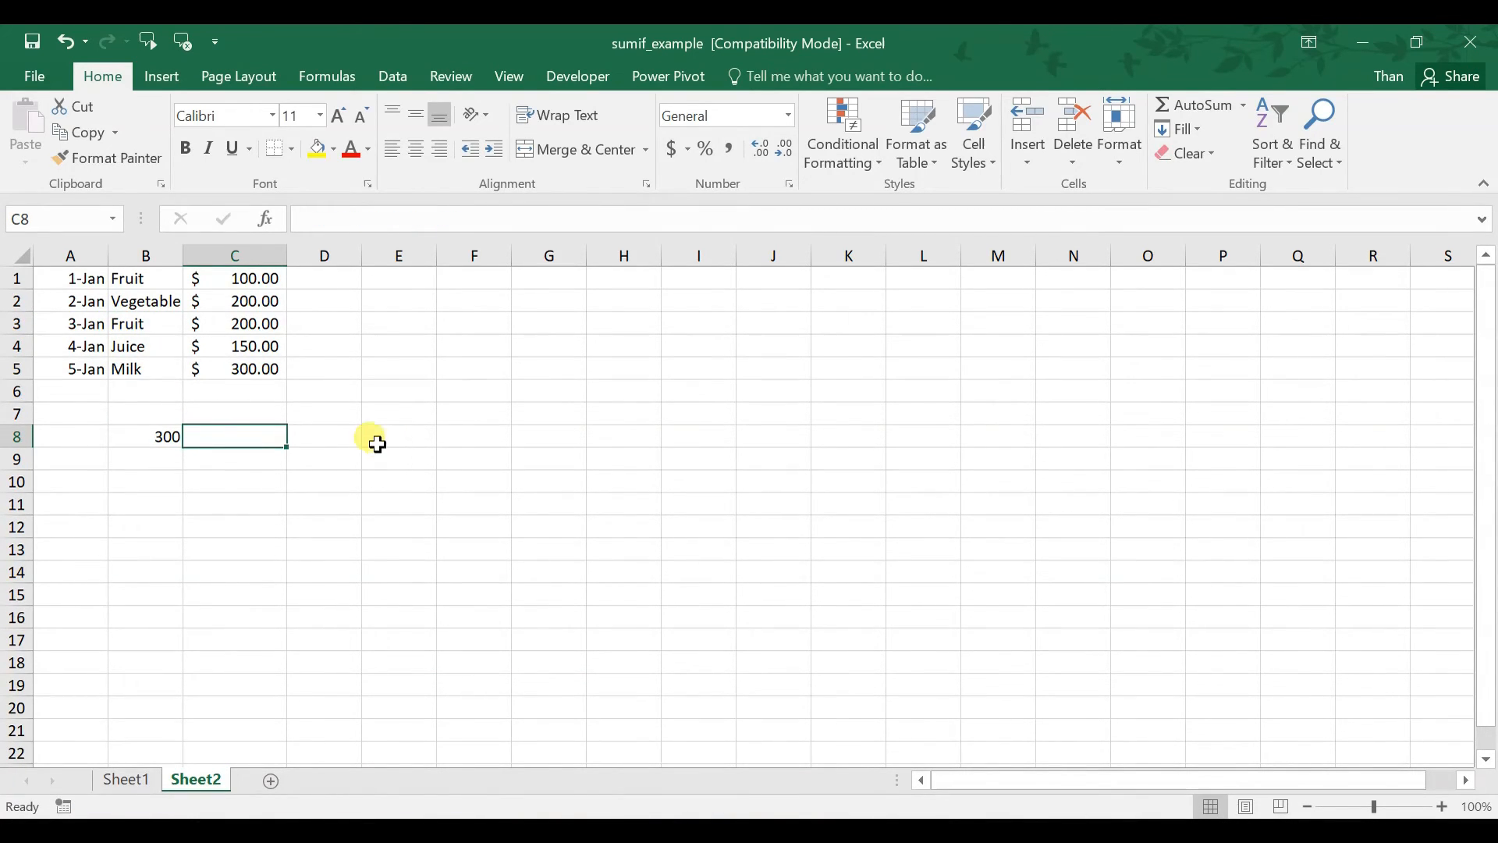
type("=s")
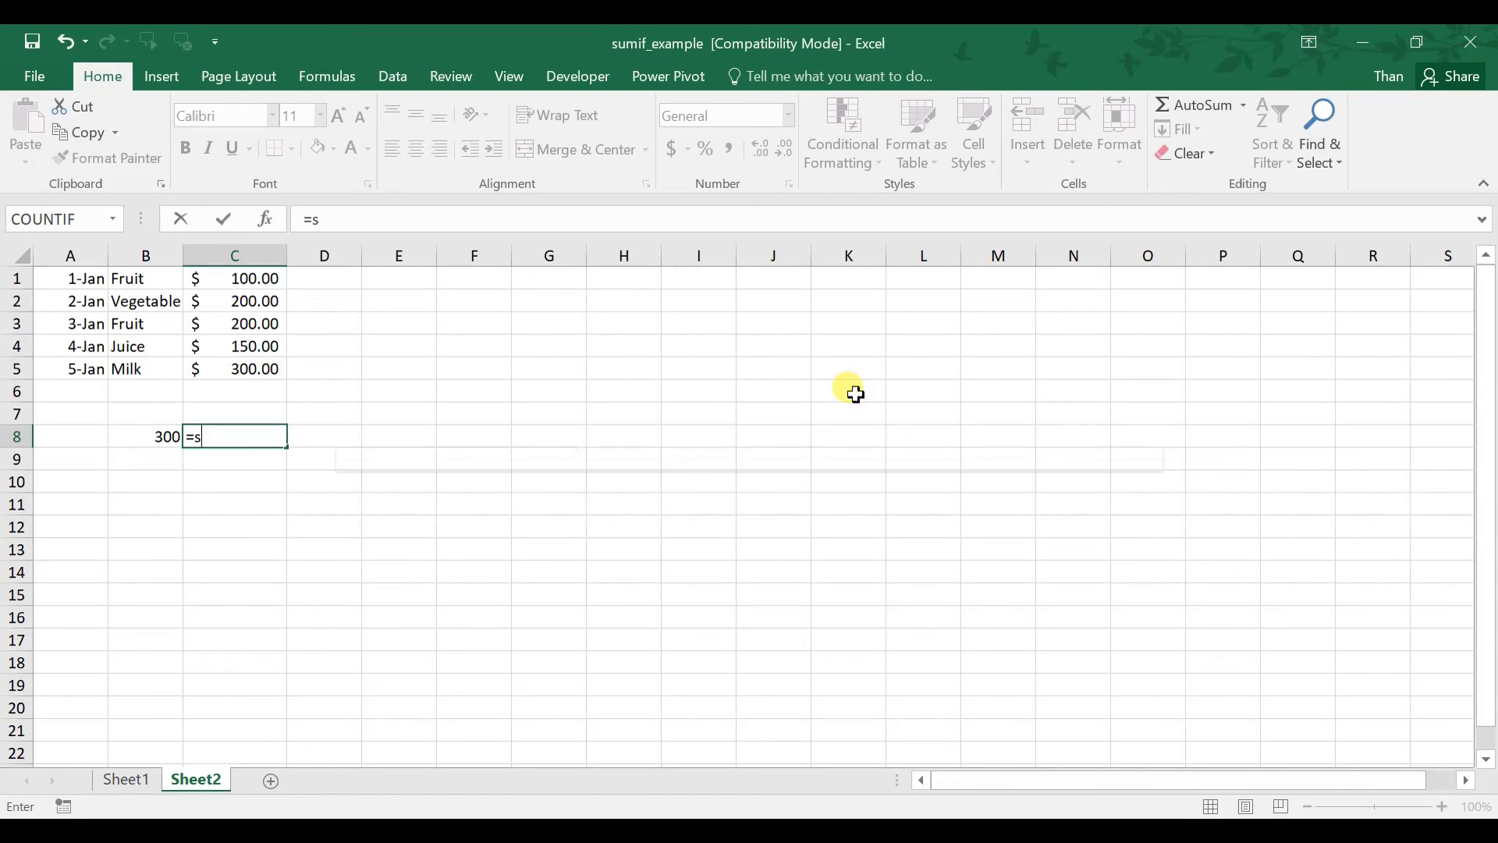
type("umif")
key("Tab")
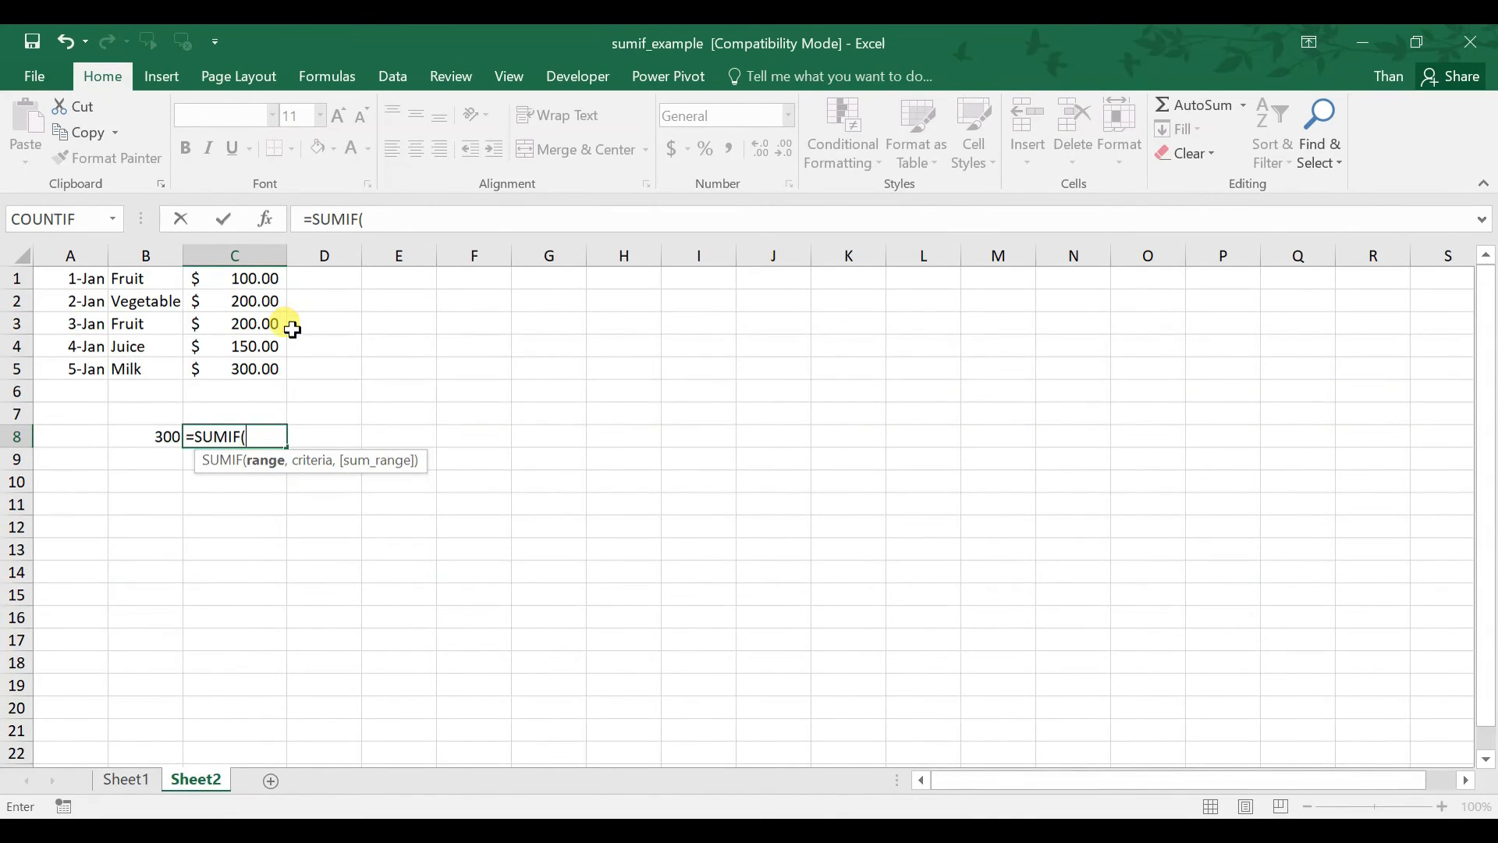
left_click_drag(138, 279, 153, 371)
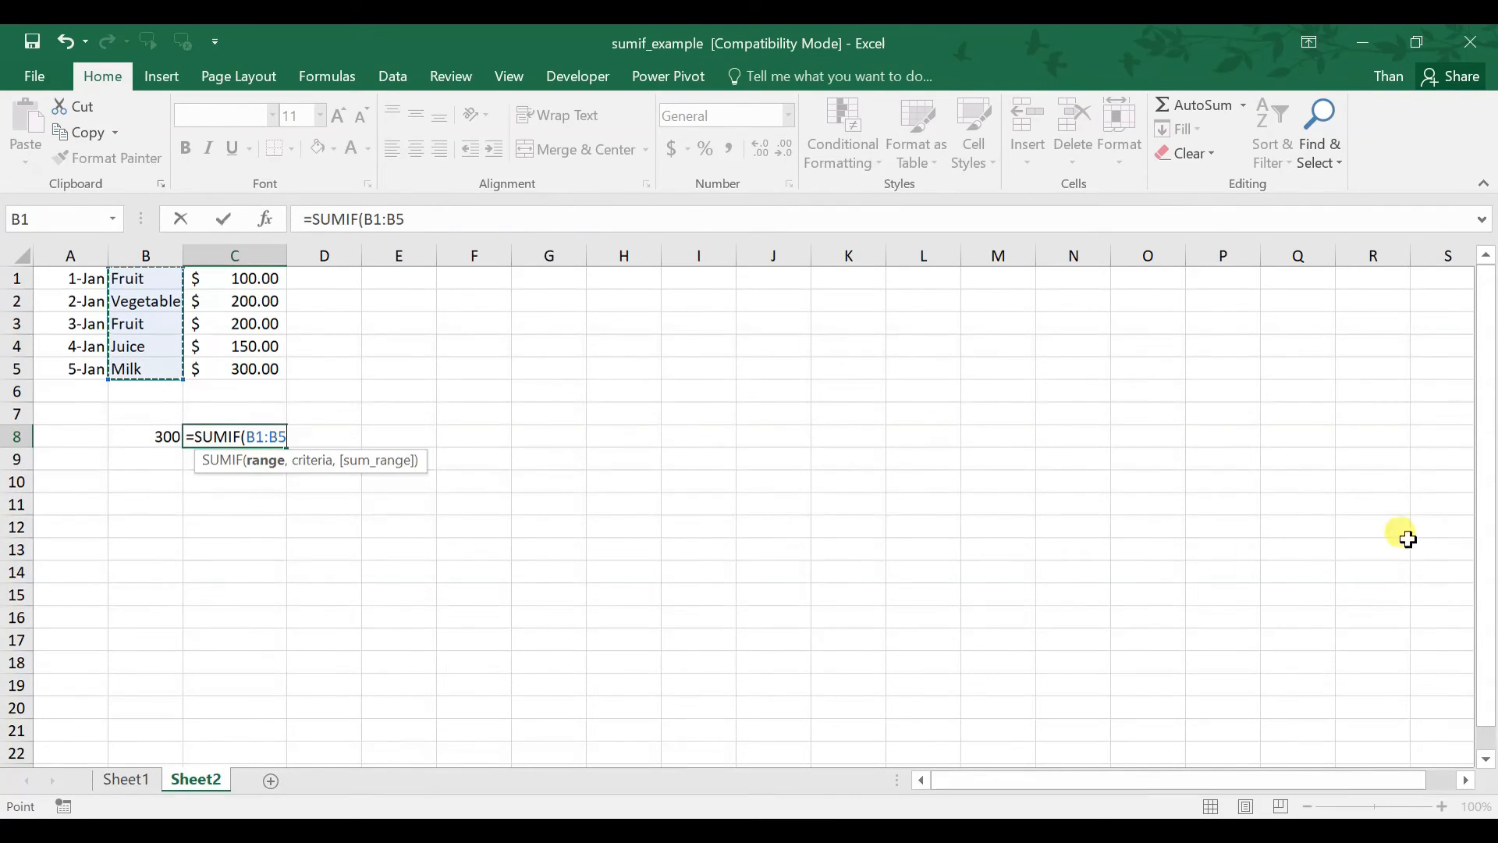
type(",")
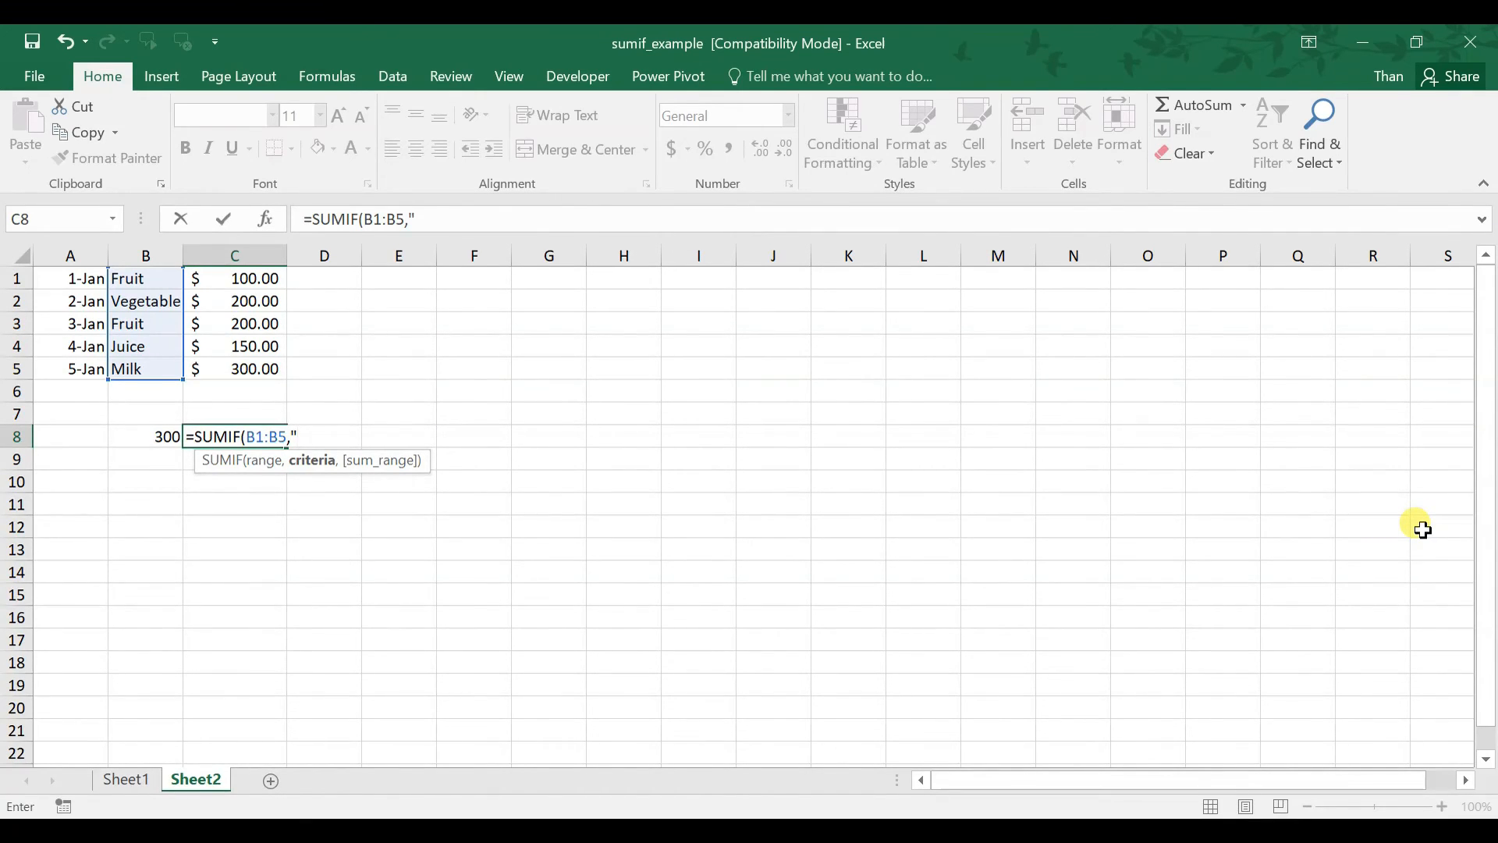
type("\"Fruit\"")
type(",")
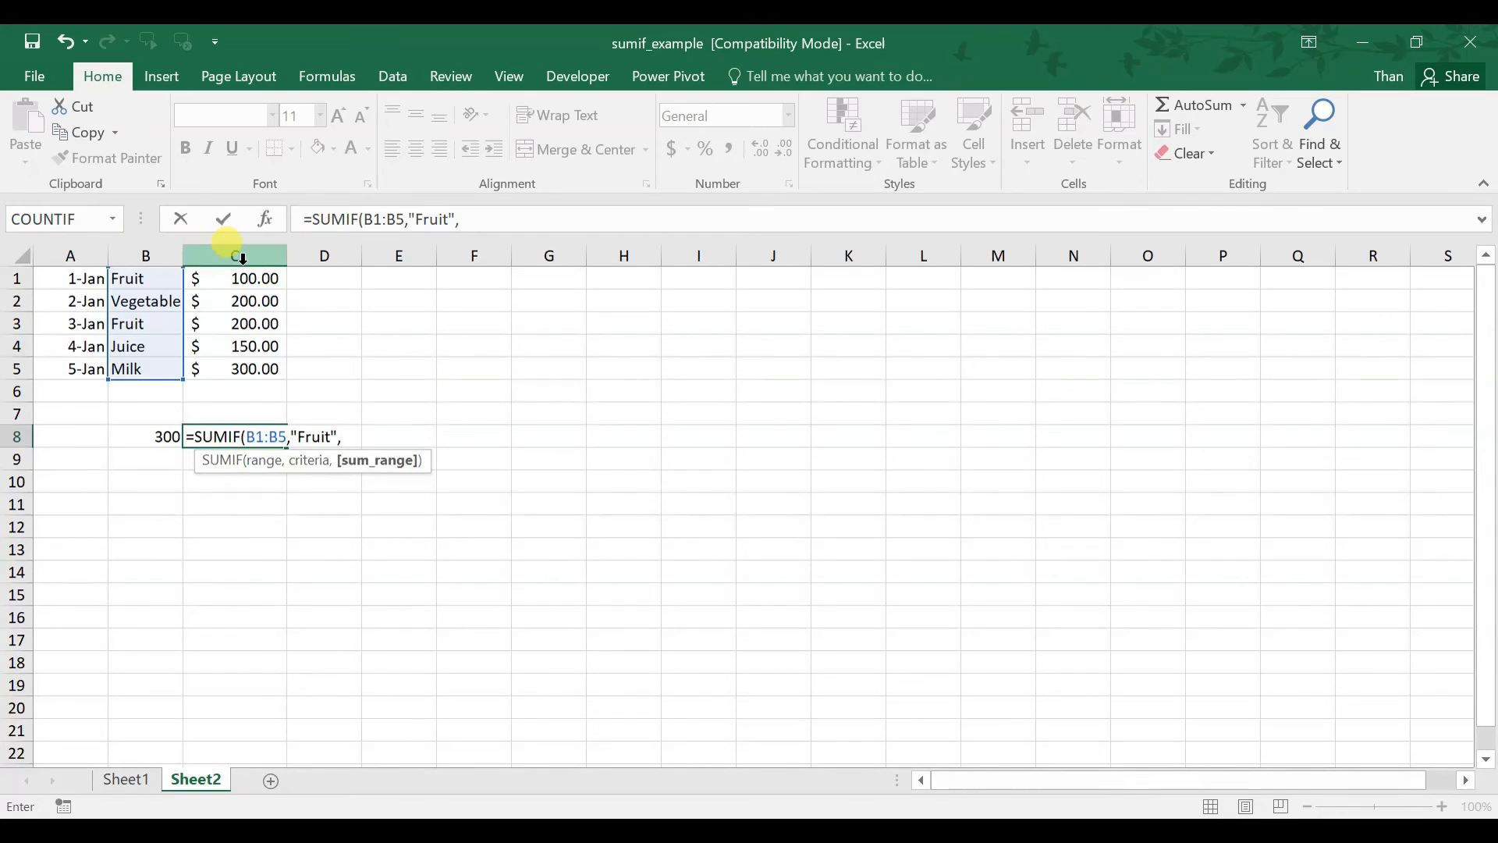
left_click_drag(241, 279, 250, 367)
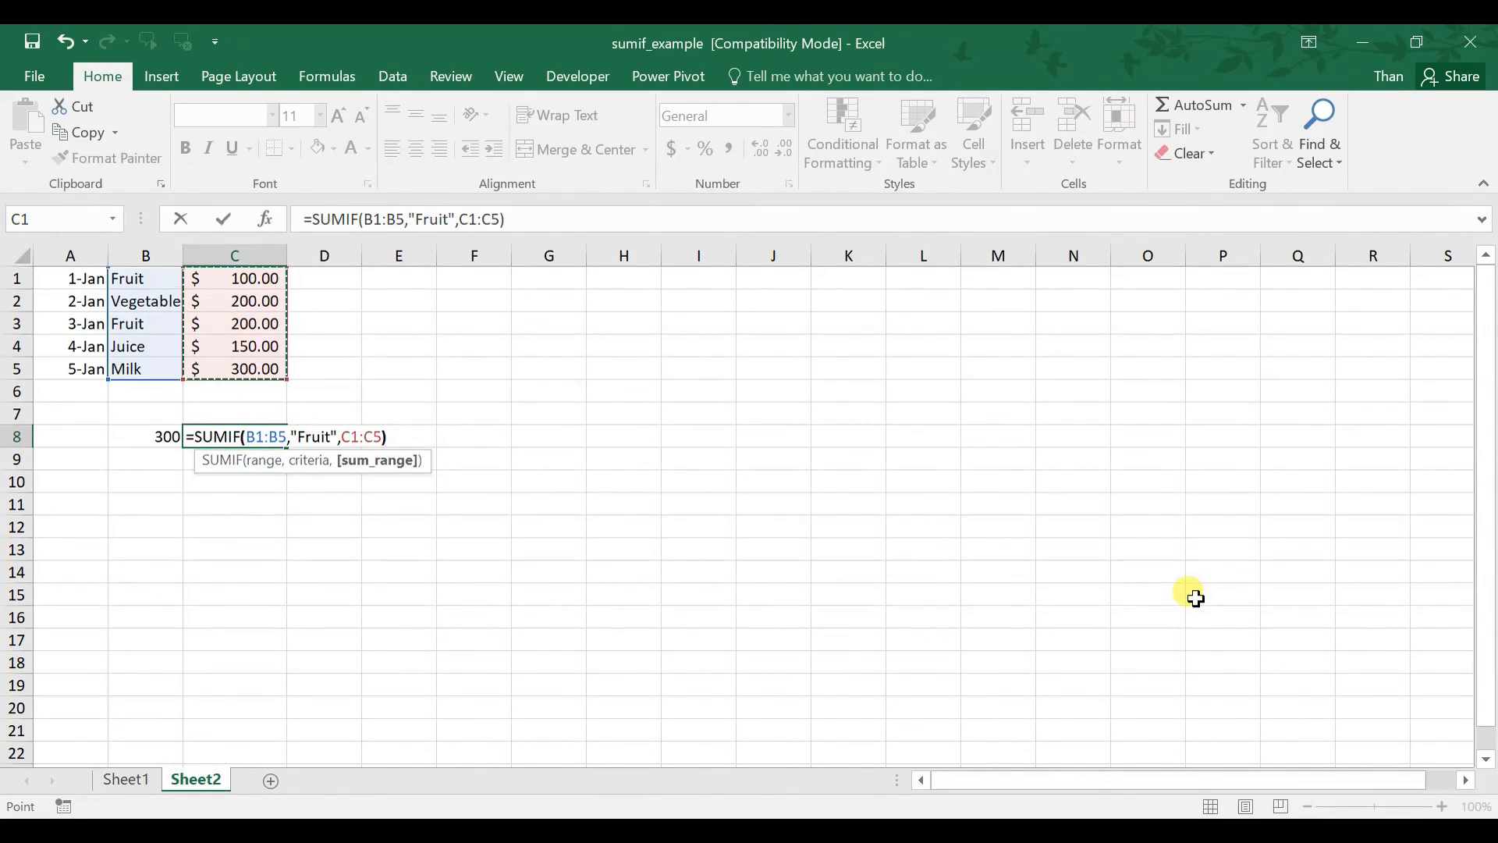
type(")")
key("Return")
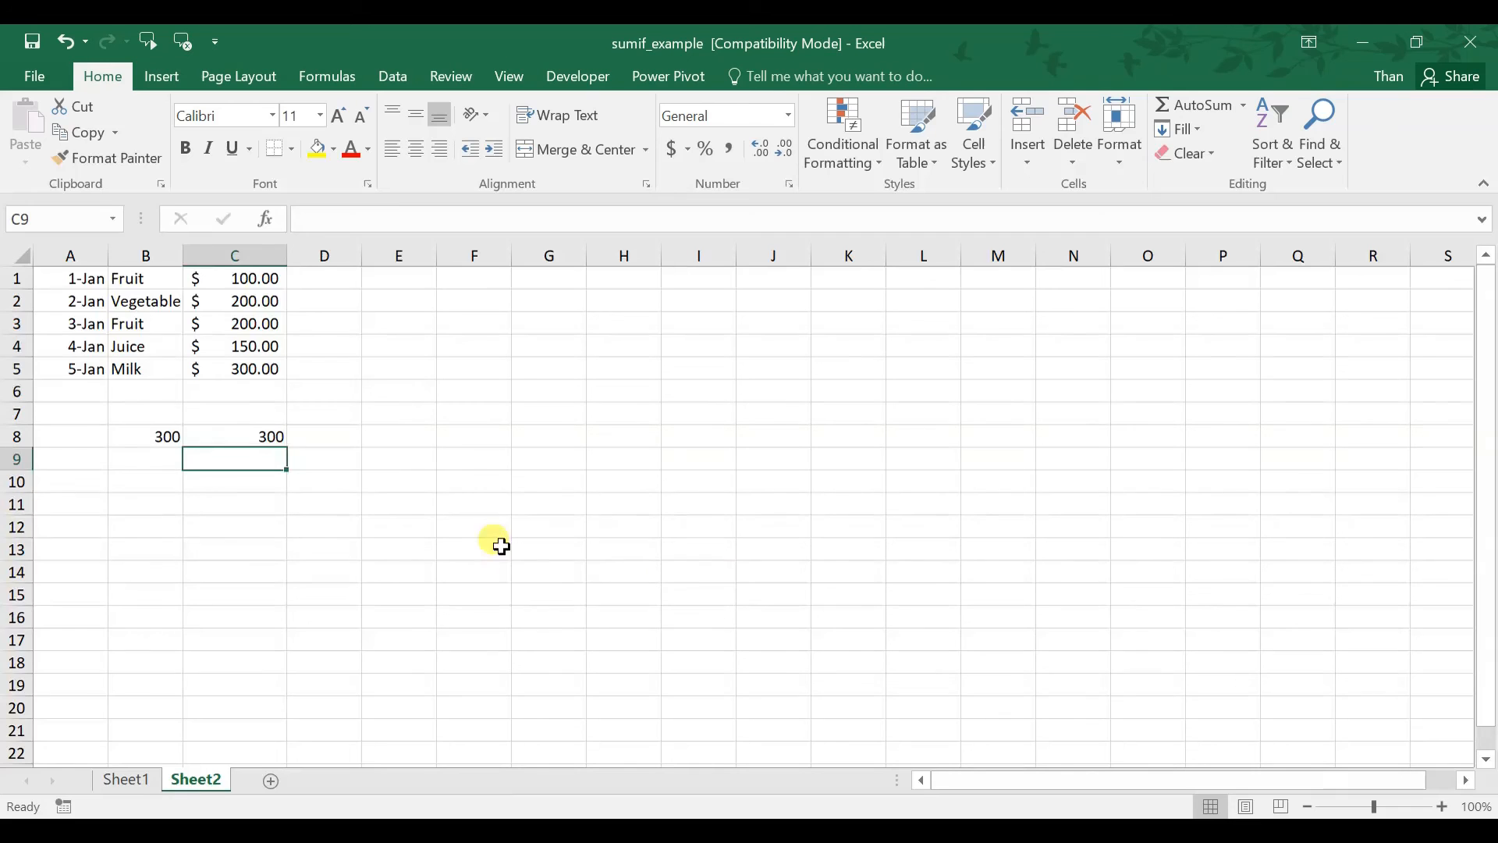
left_click(257, 442)
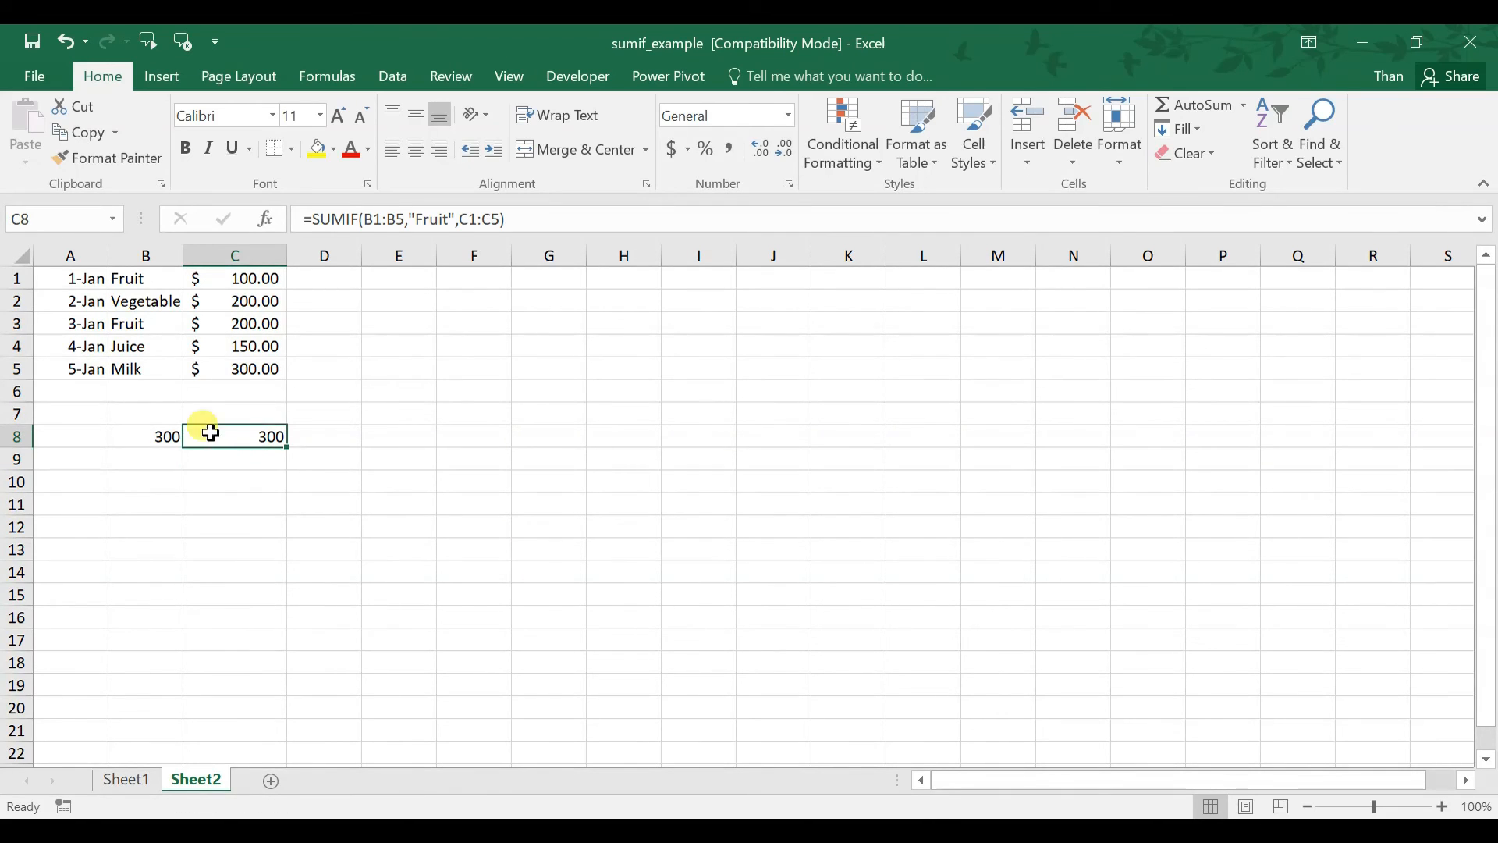
left_click(135, 279)
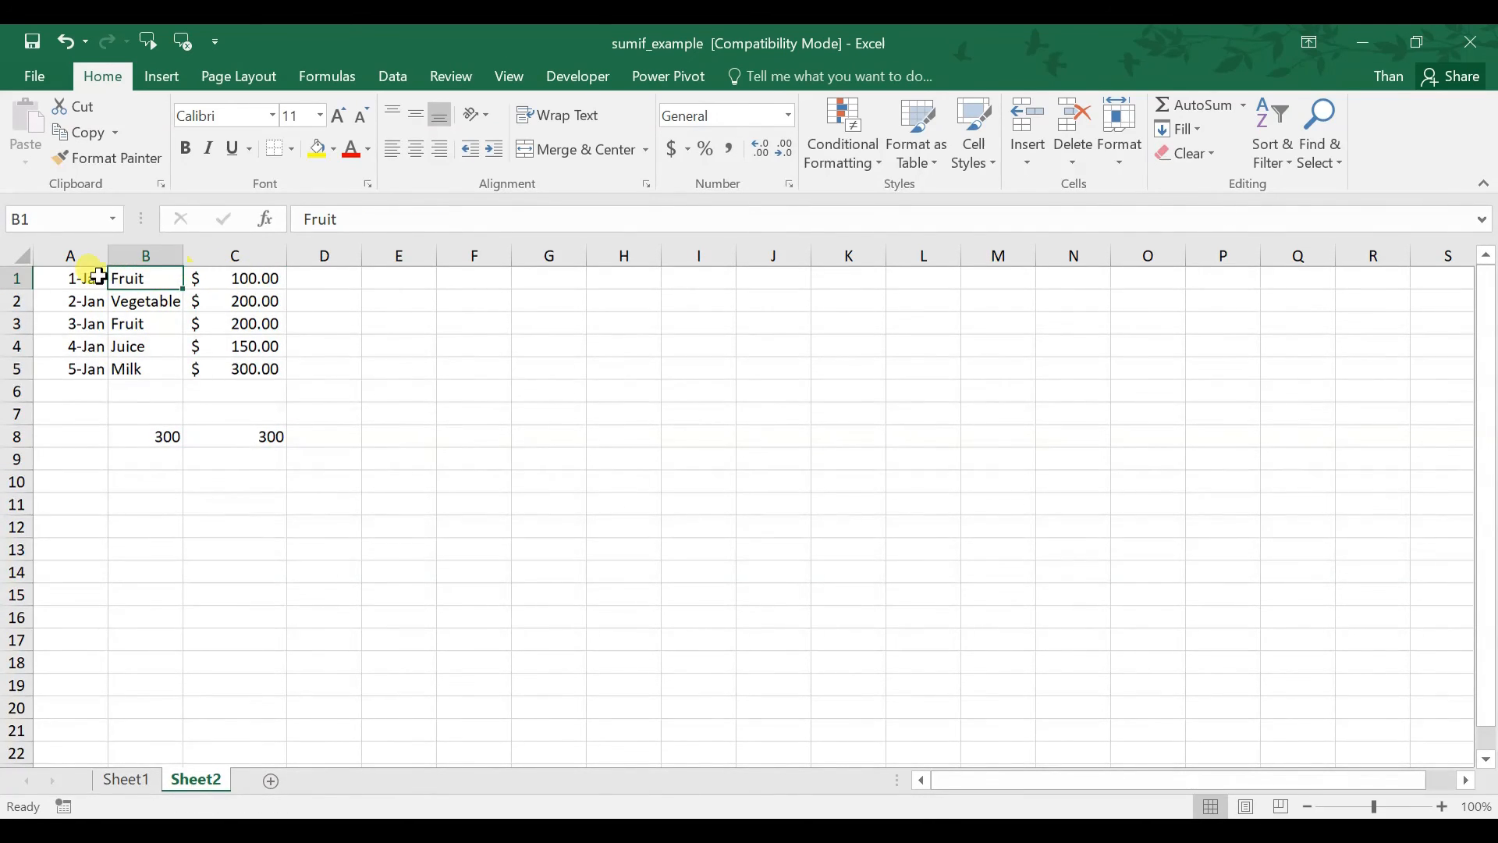
Compare the amounts of the Fruit rows in C1 and C3 with the SUMIF total in C8.
left_click(224, 278)
left_click(134, 320)
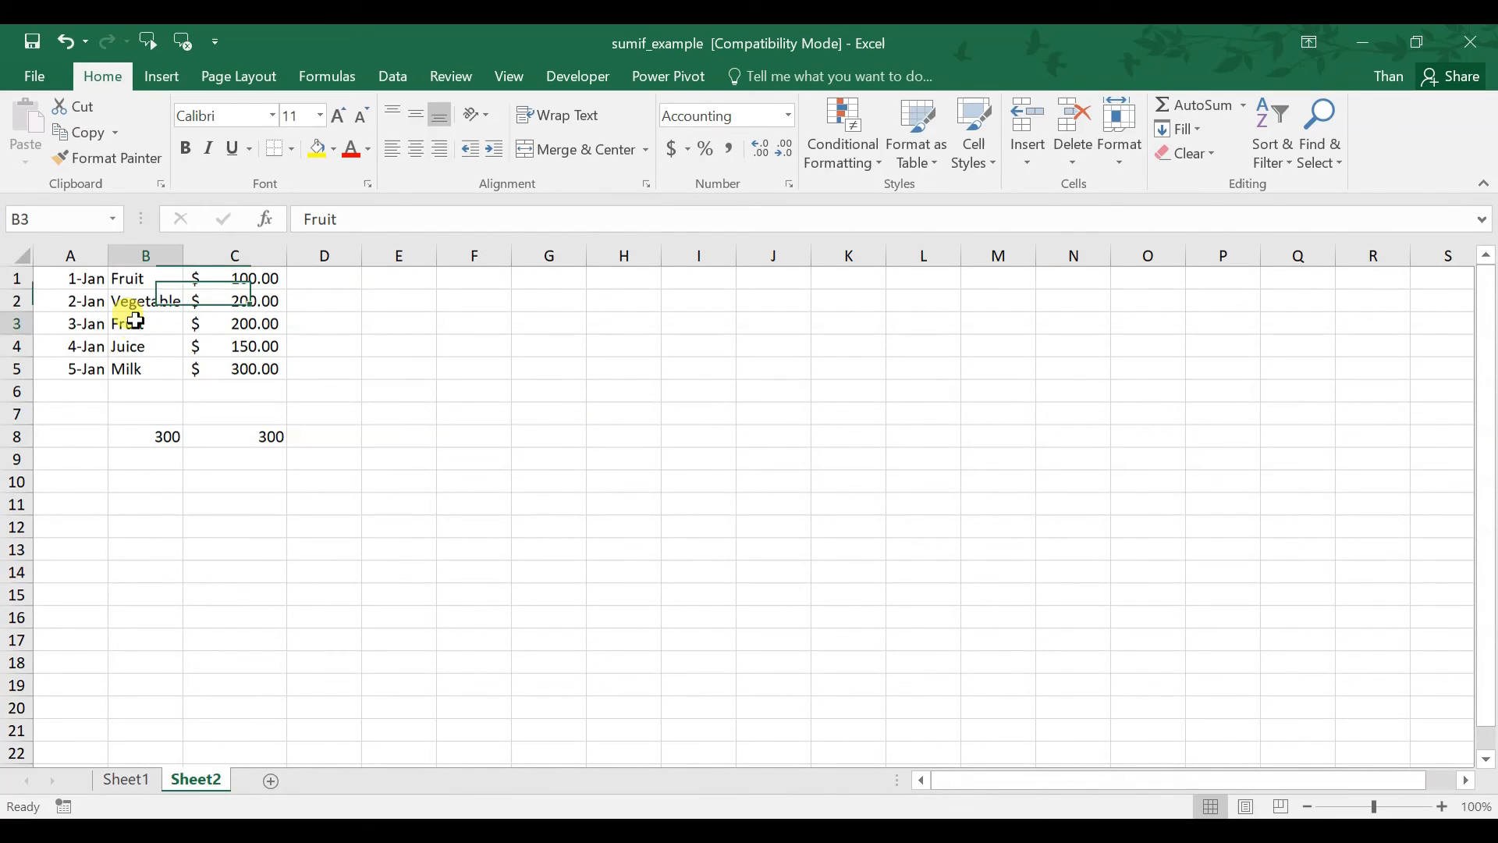
left_click(244, 325)
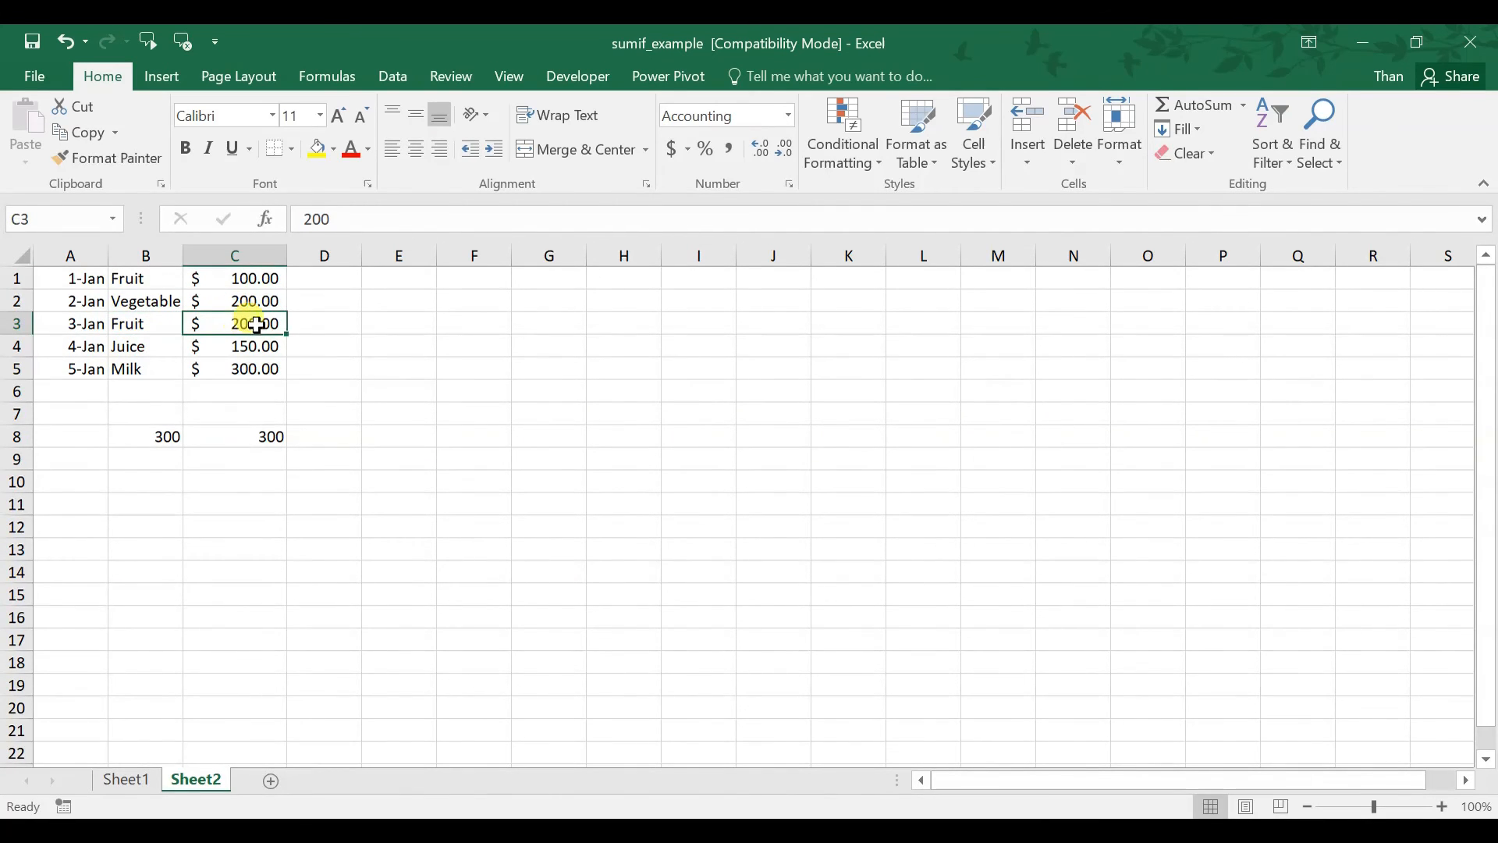
left_click(268, 439)
key("Return")
Add a sixth record in row 6 by extending the date series to 6-Jan and entering Fruit with an amount of 400.
left_click(121, 388)
left_click_drag(77, 277, 129, 397)
left_click(129, 394)
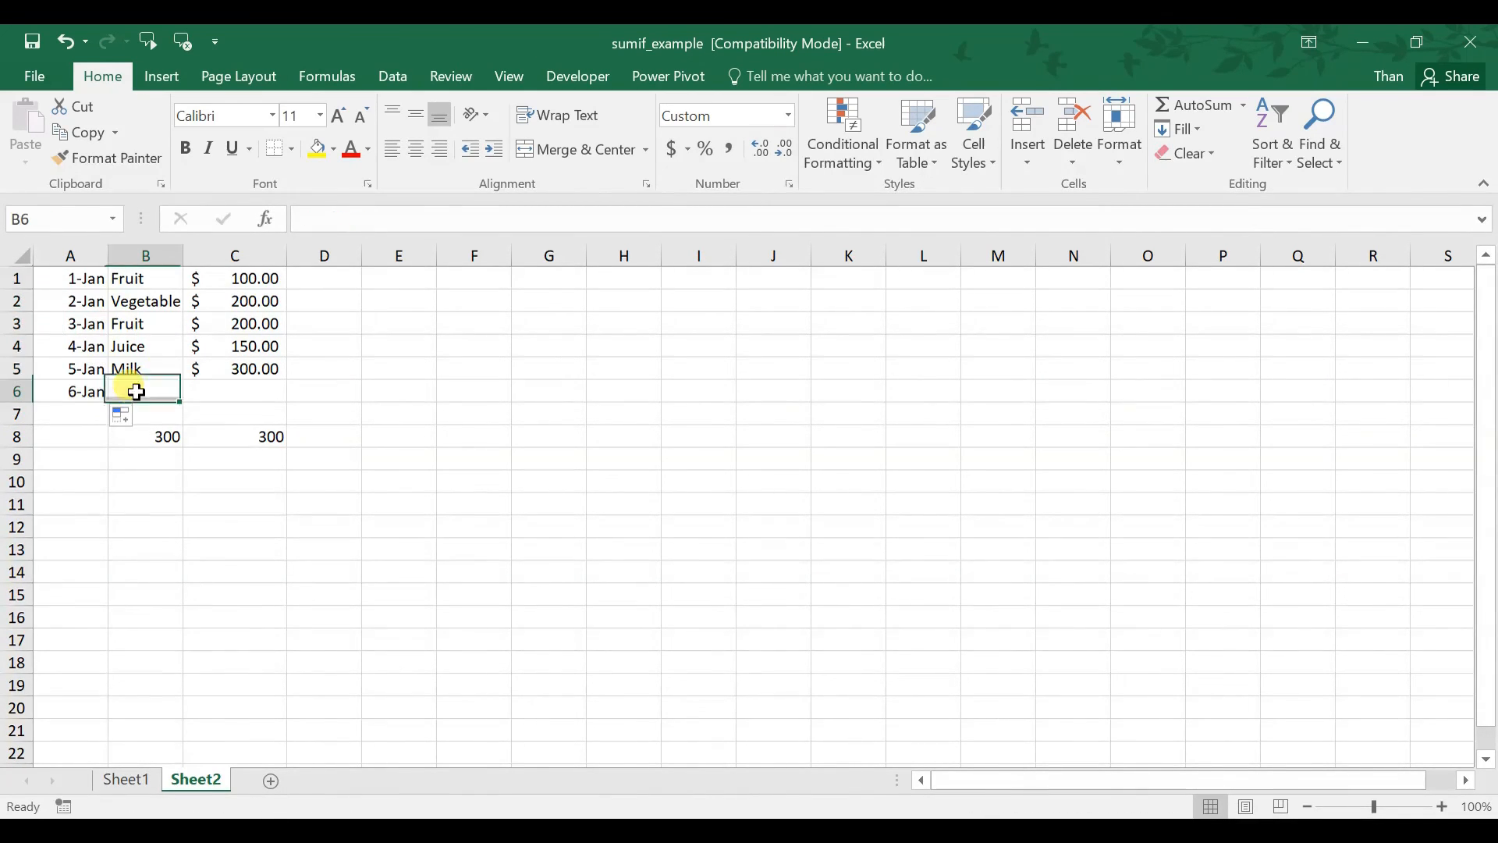
type("Fruit")
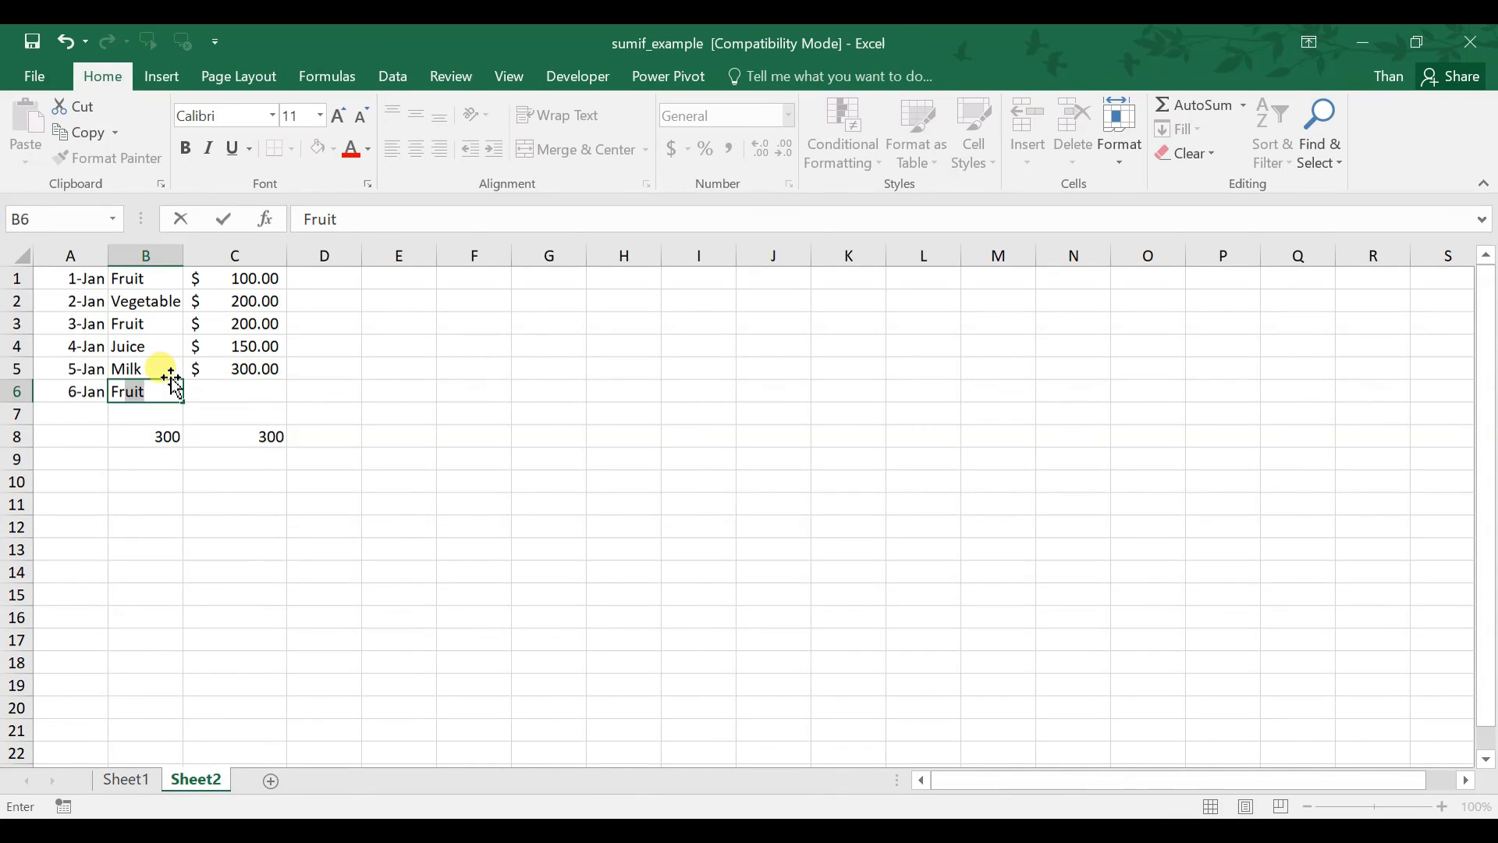
key("Tab")
type("4")
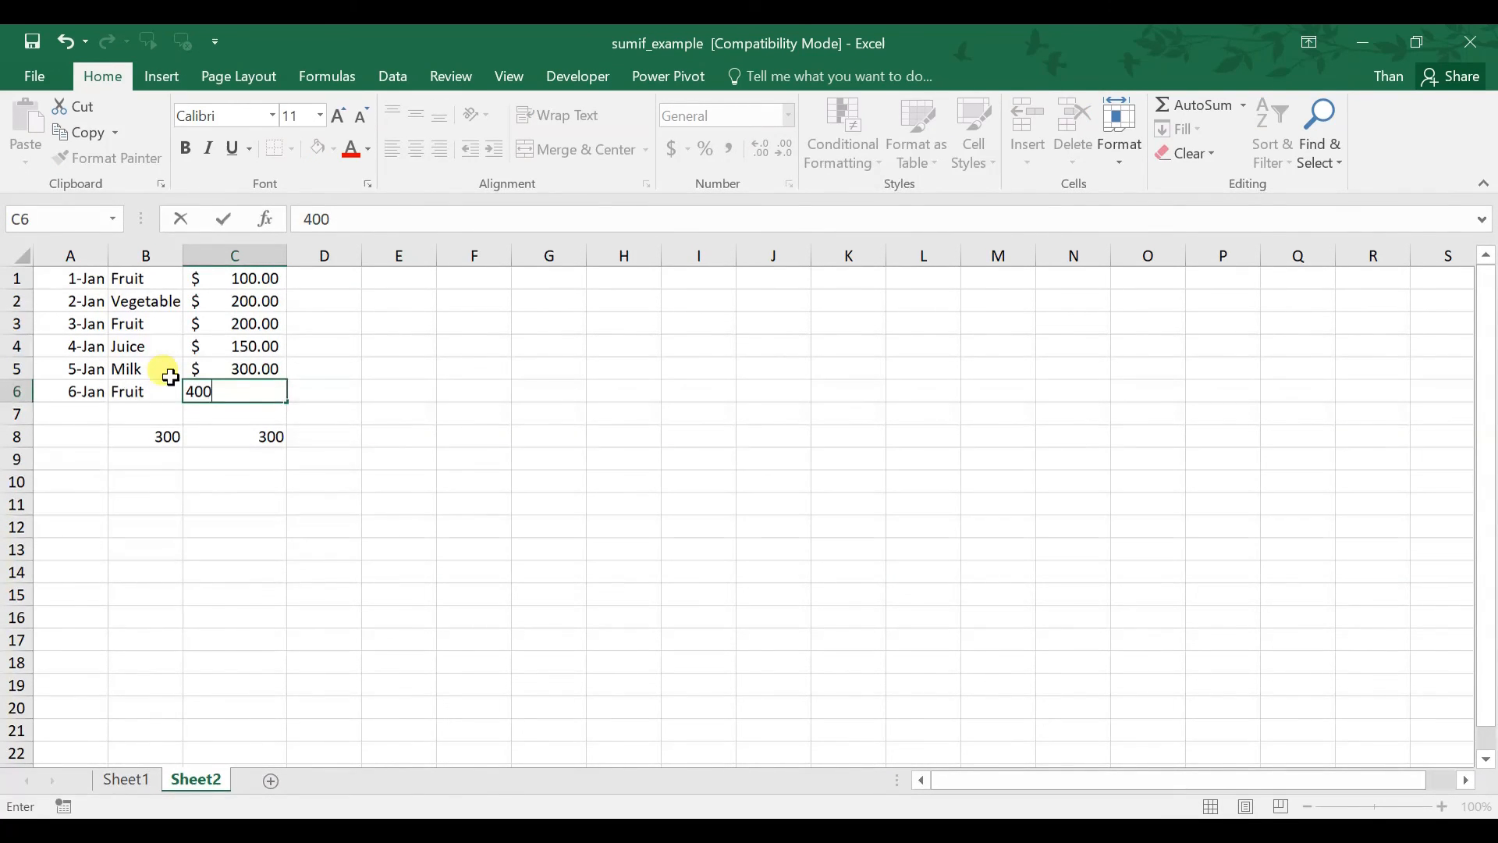
key("Return")
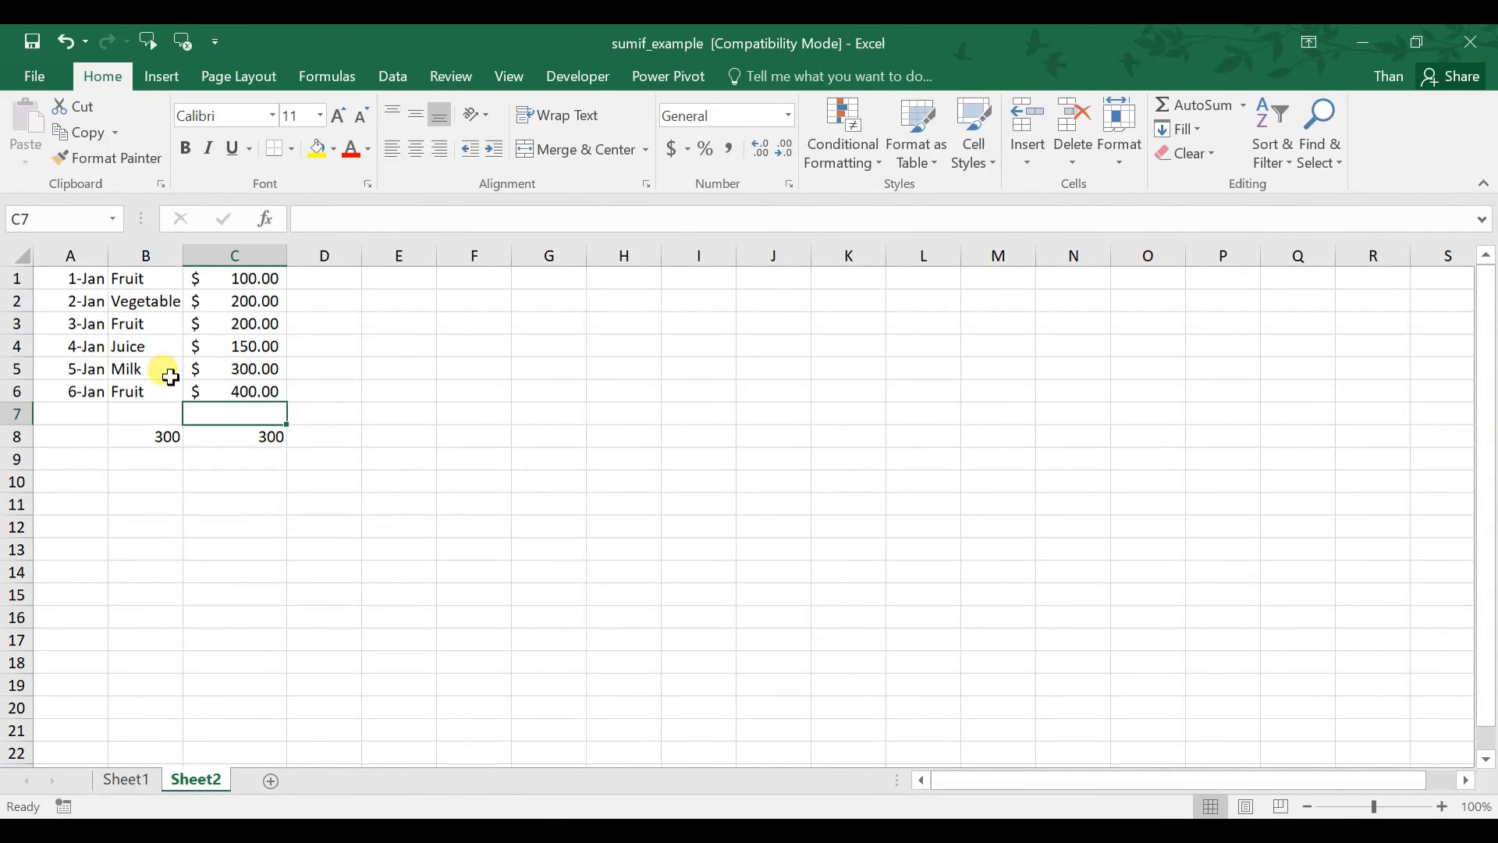
Extend both ranges of the SUMIF formula in C8 to row 6, making it =SUMIF(B1:B6,"Fruit",C1:C6).
left_click(272, 439)
left_click(499, 220)
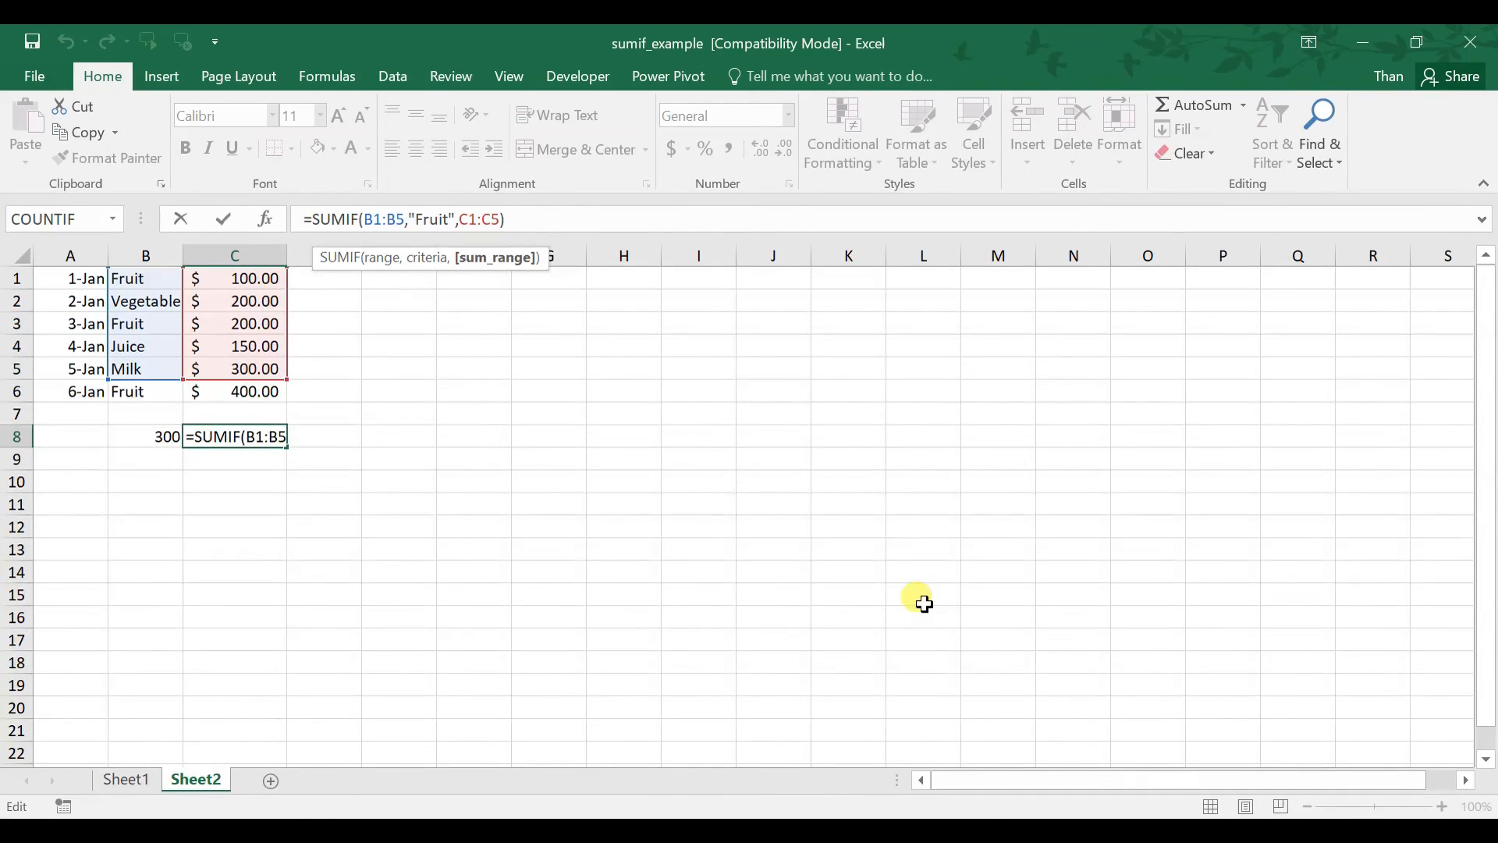
key("BackSpace")
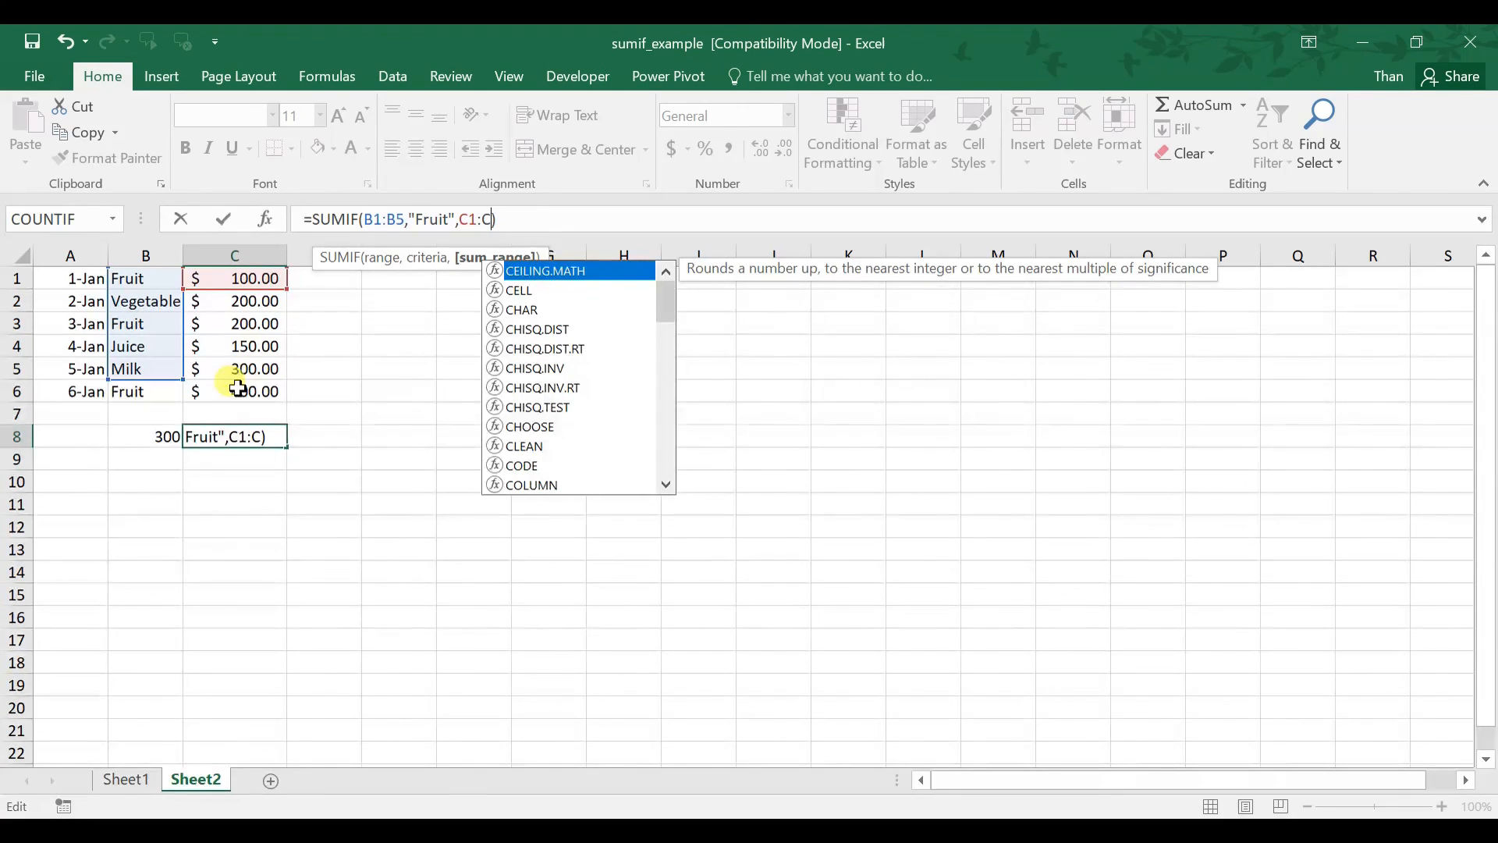
type("6")
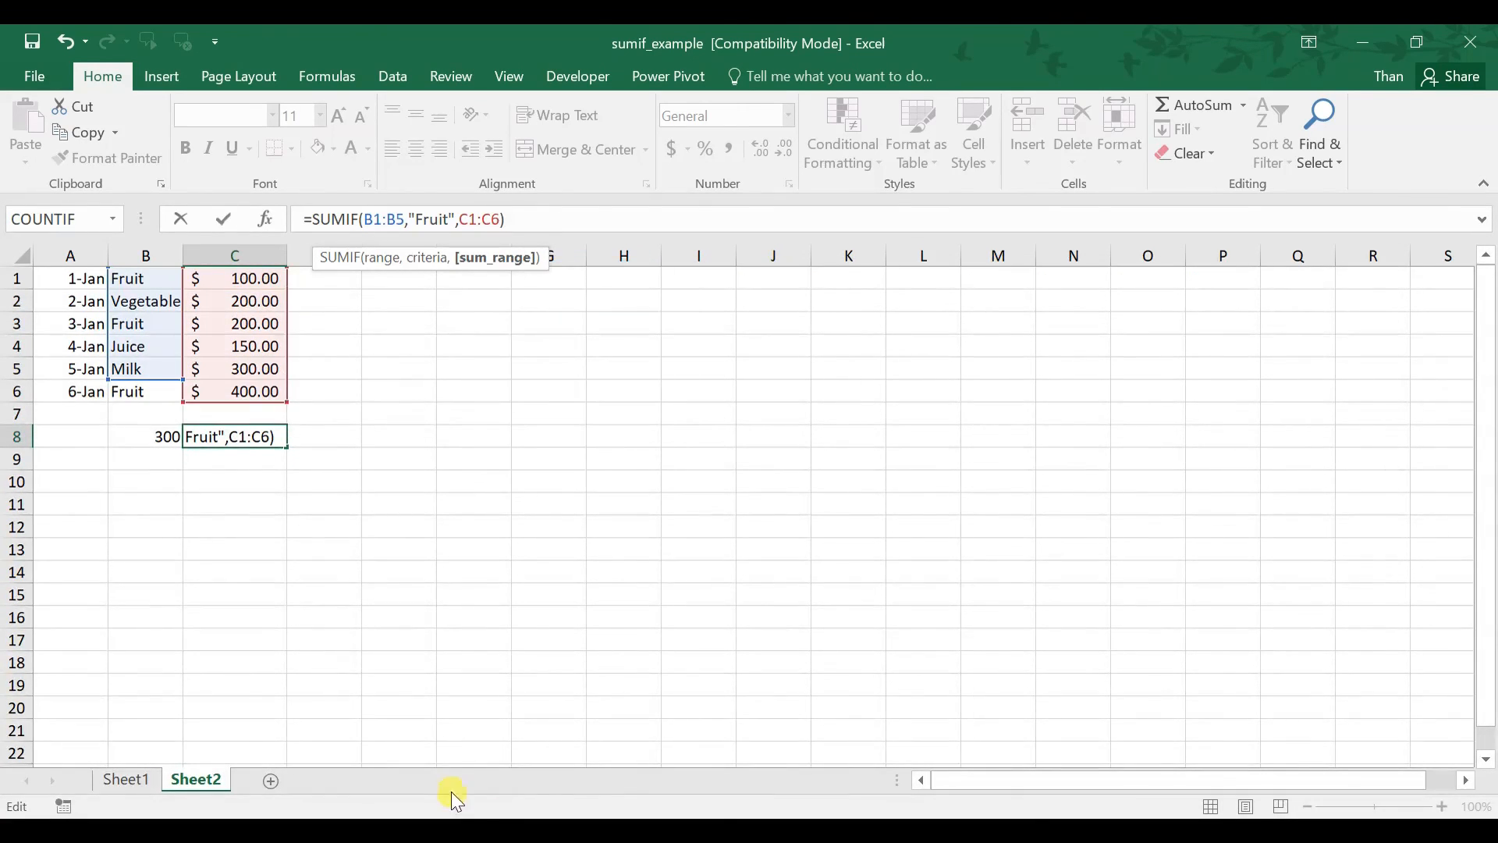
left_click(405, 219)
key("BackSpace")
type("6")
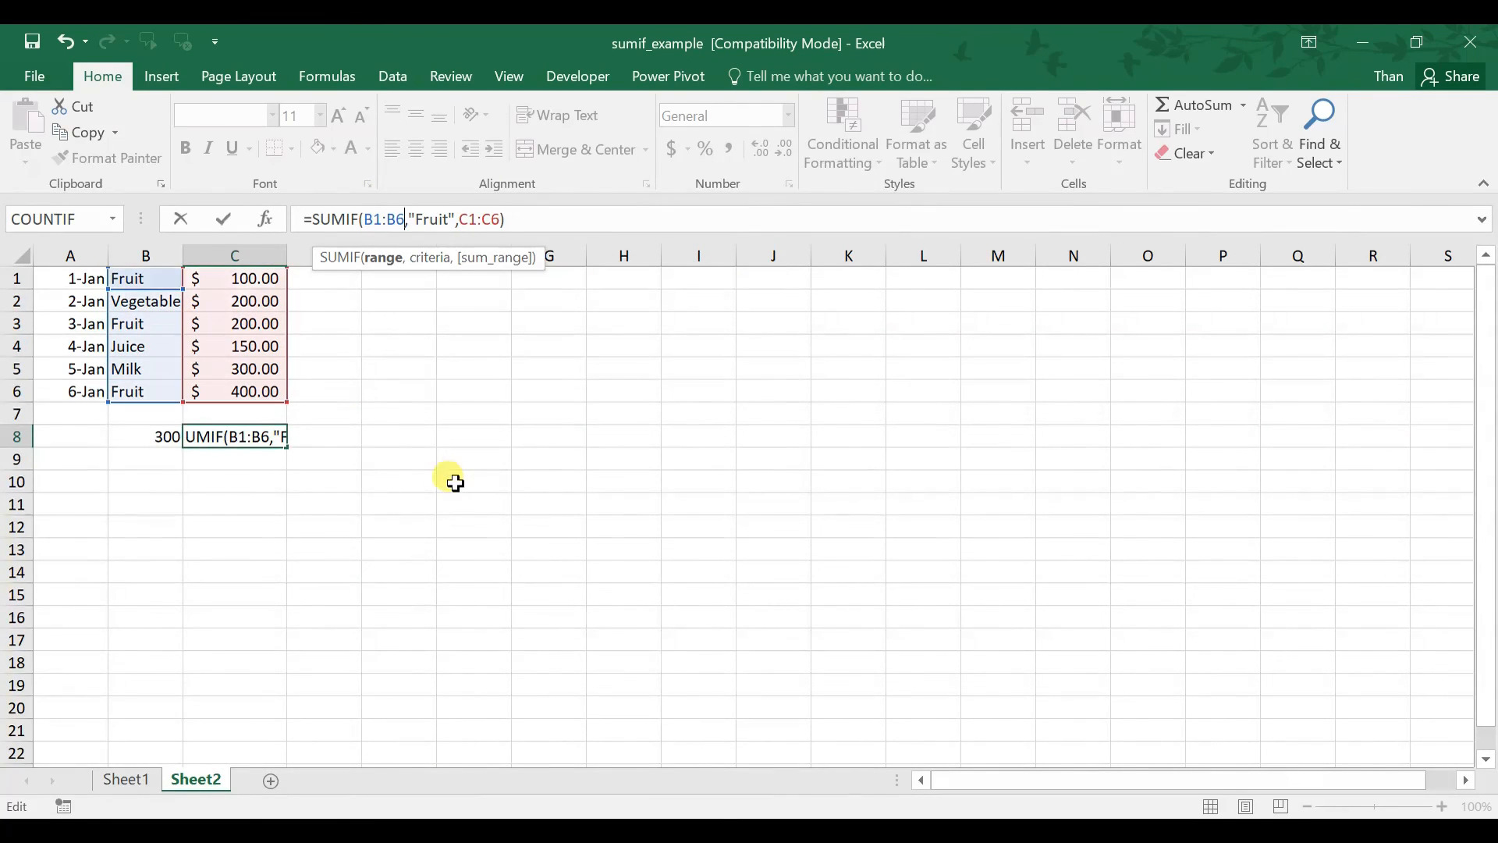
key("Return")
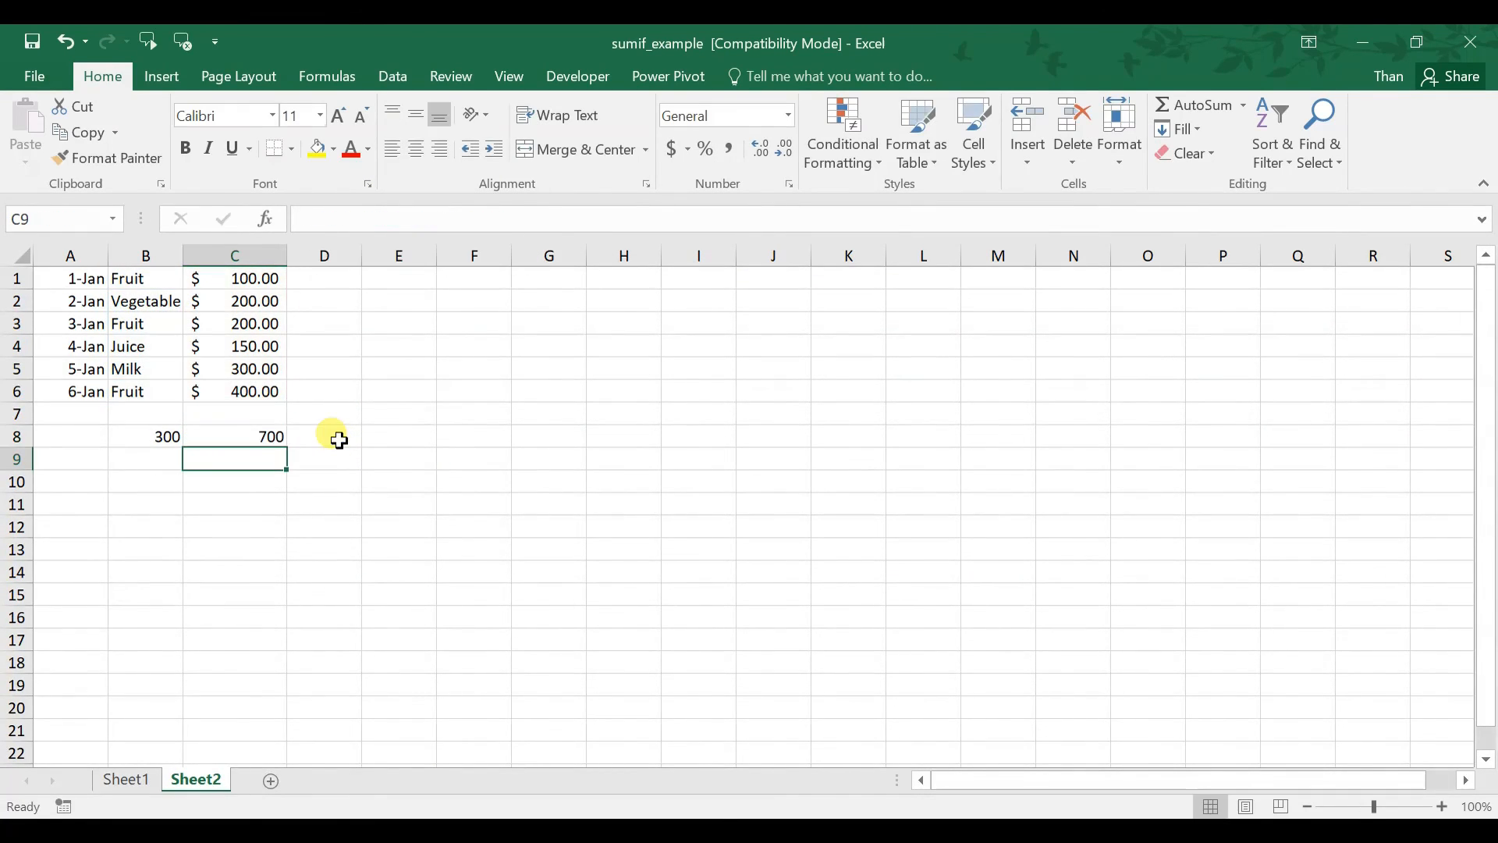
Check the updated total in C8 against the Fruit amounts in C6, C3 and C1.
left_click(250, 435)
left_click(238, 386)
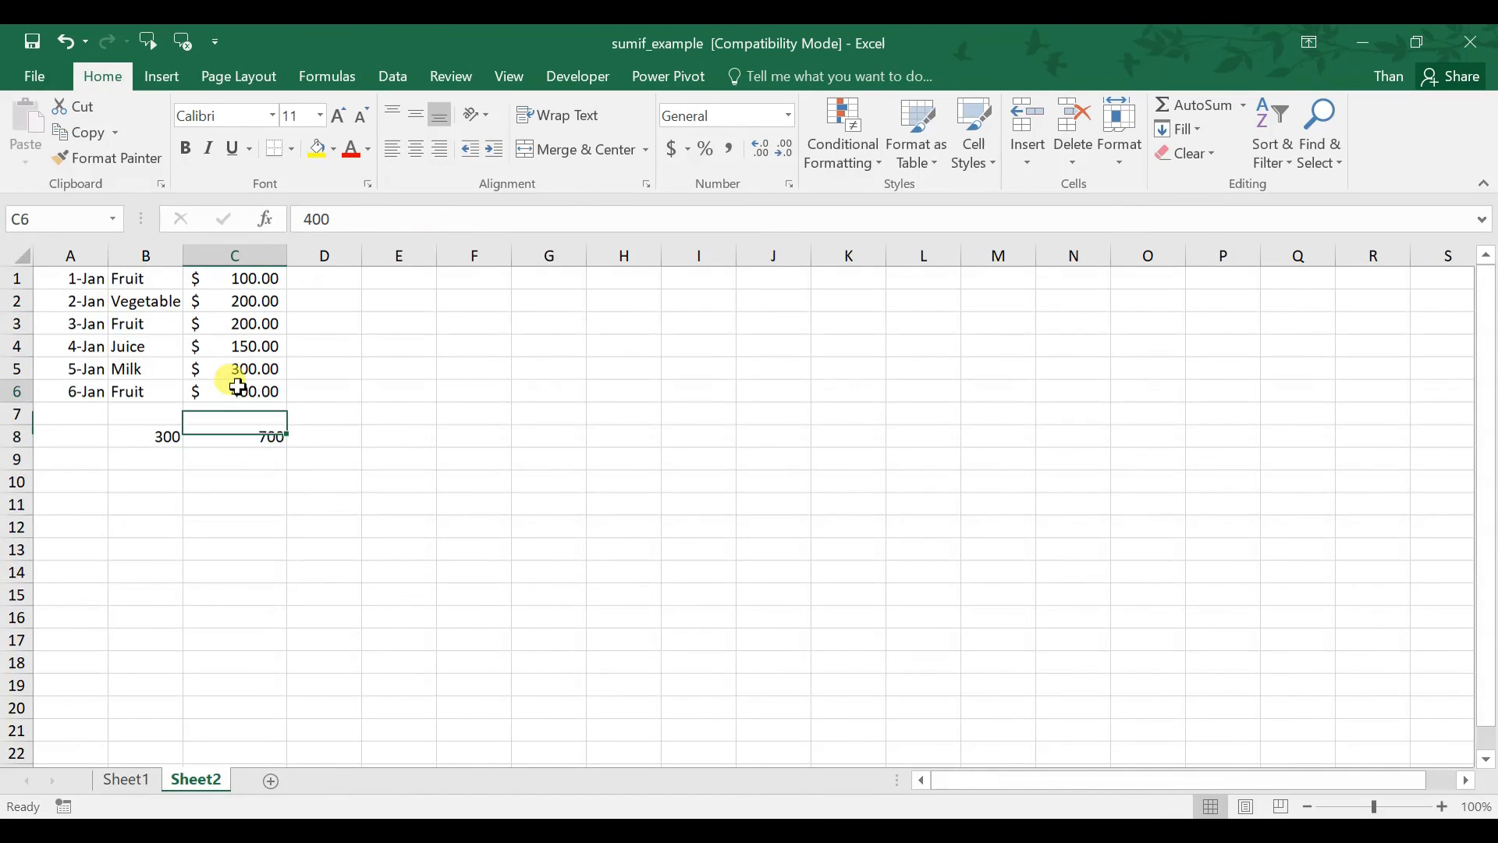
left_click(242, 324)
left_click(238, 278)
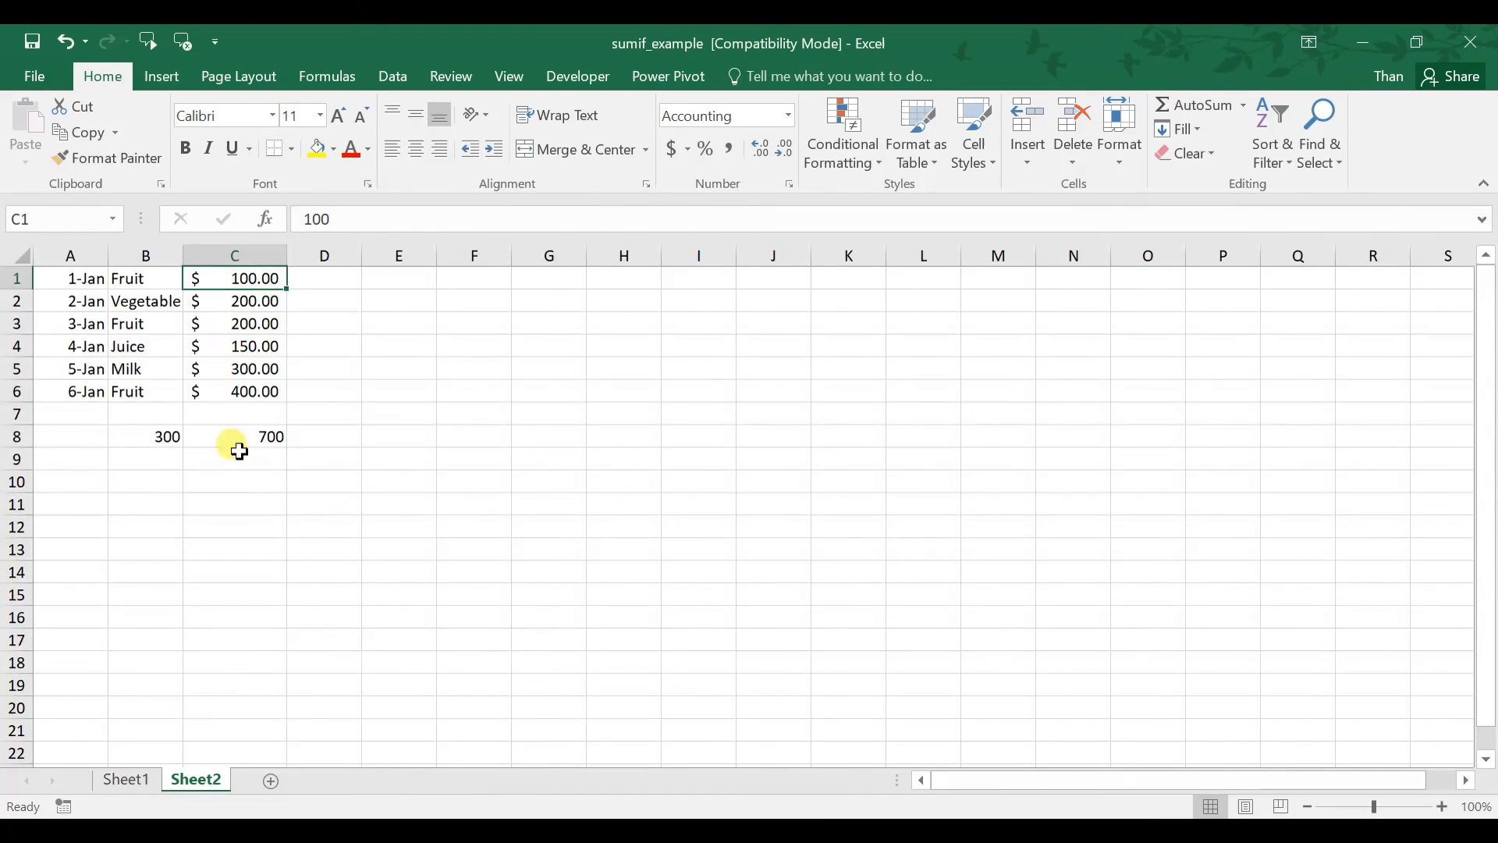
left_click(241, 437)
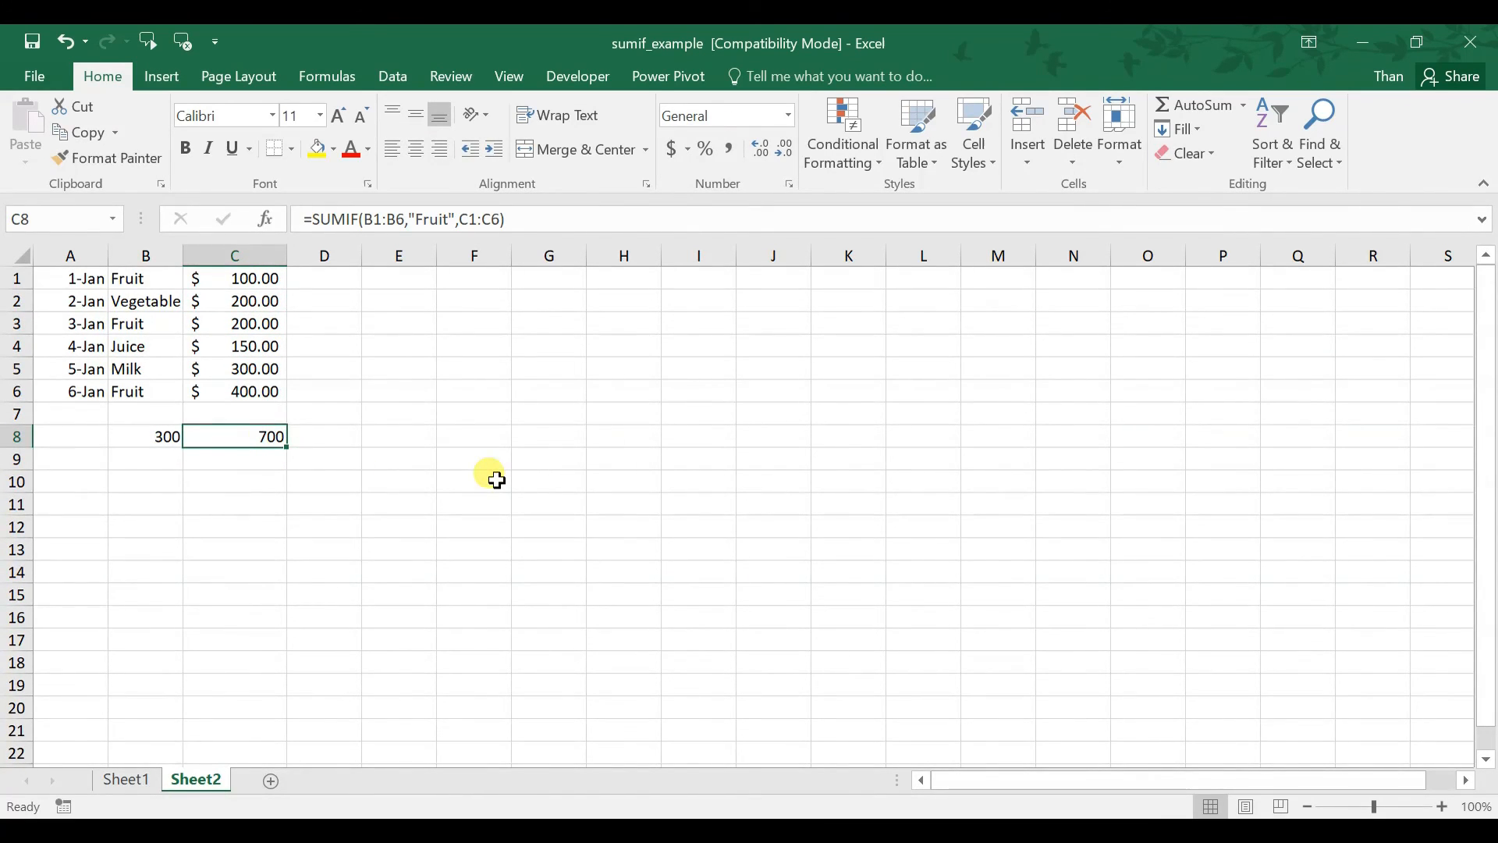